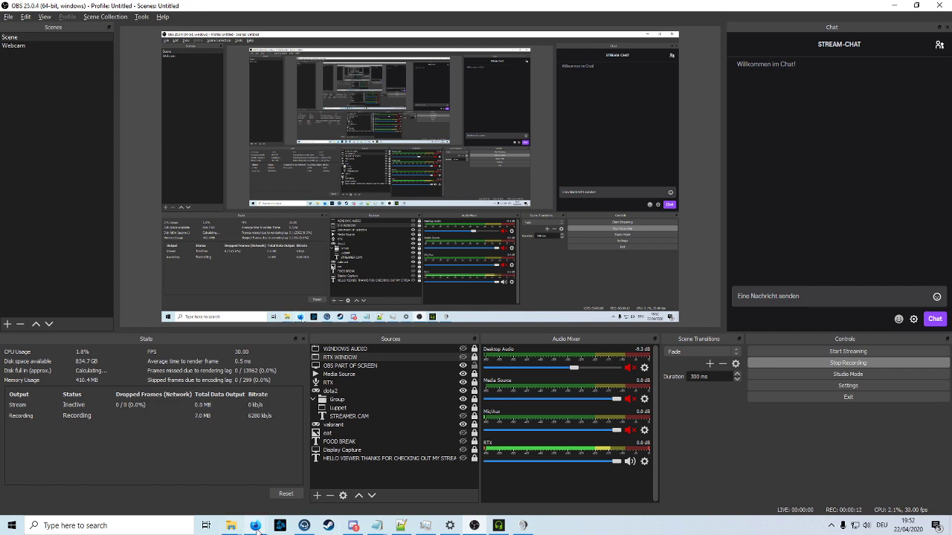
- Read the requirements, supported apps and setup instructions of the NVIDIA RTX Voice setup guide in Firefox
mouse_move(255, 526)
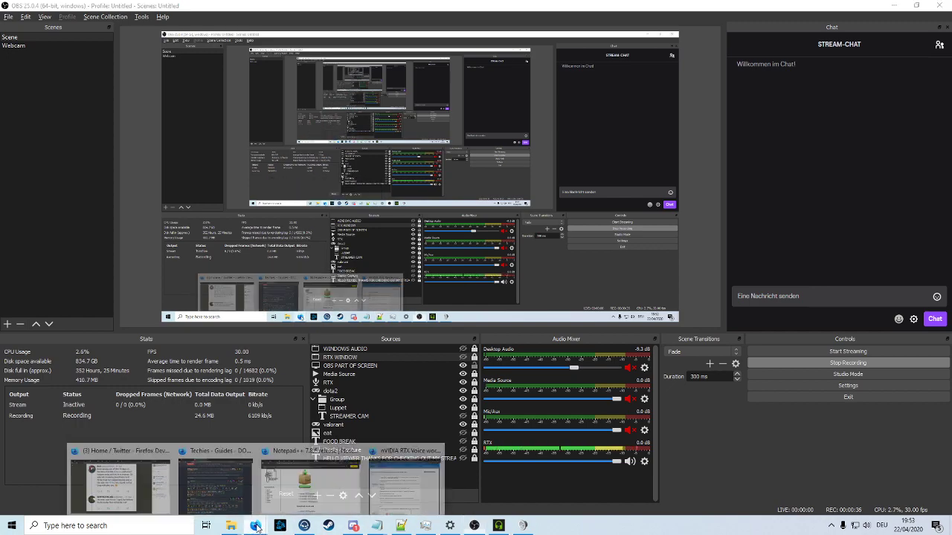
mouse_move(137, 493)
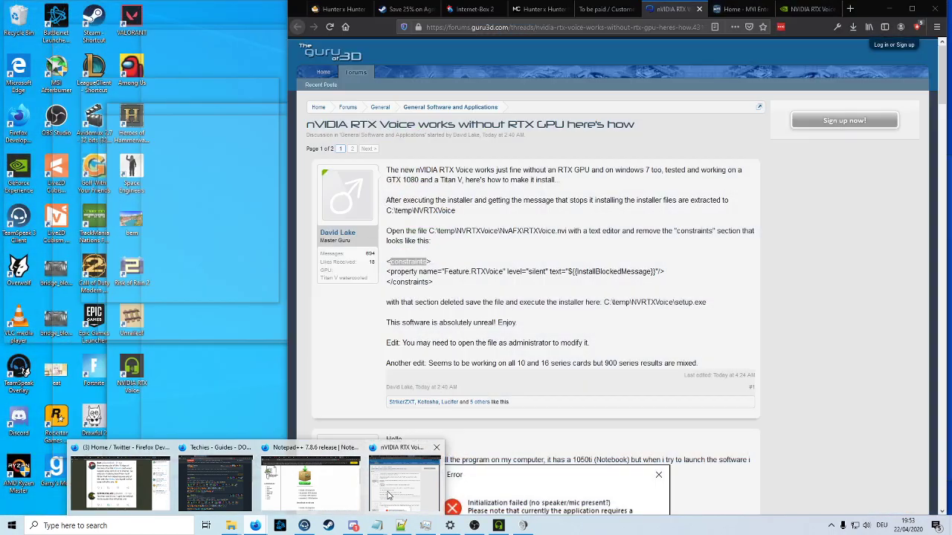
left_click(389, 495)
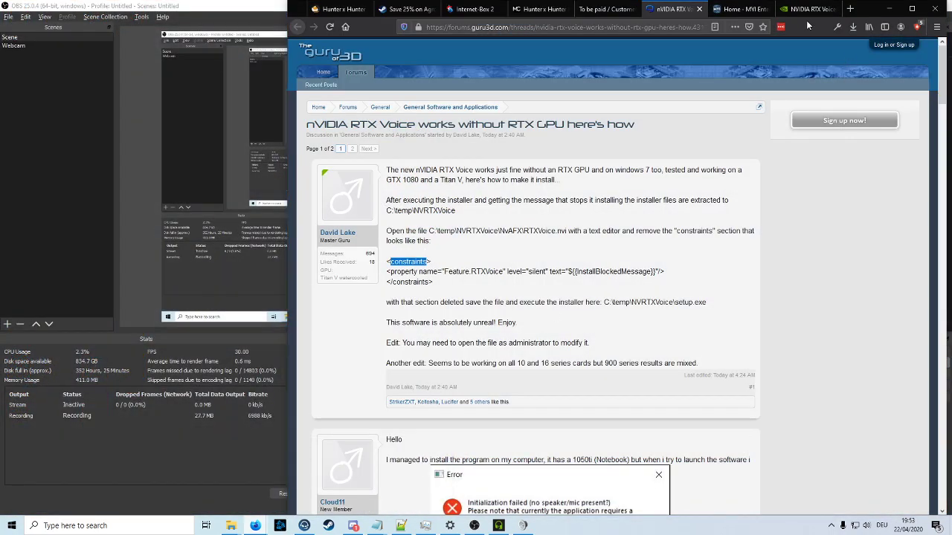
left_click(807, 9)
scroll(540, 149, "up", 10)
scroll(538, 179, "up", 1)
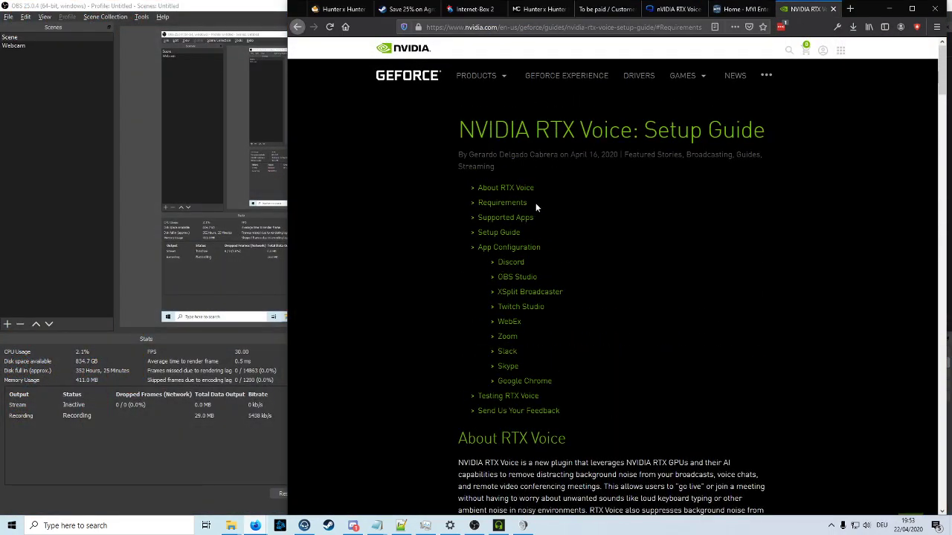
scroll(616, 258, "down", 7)
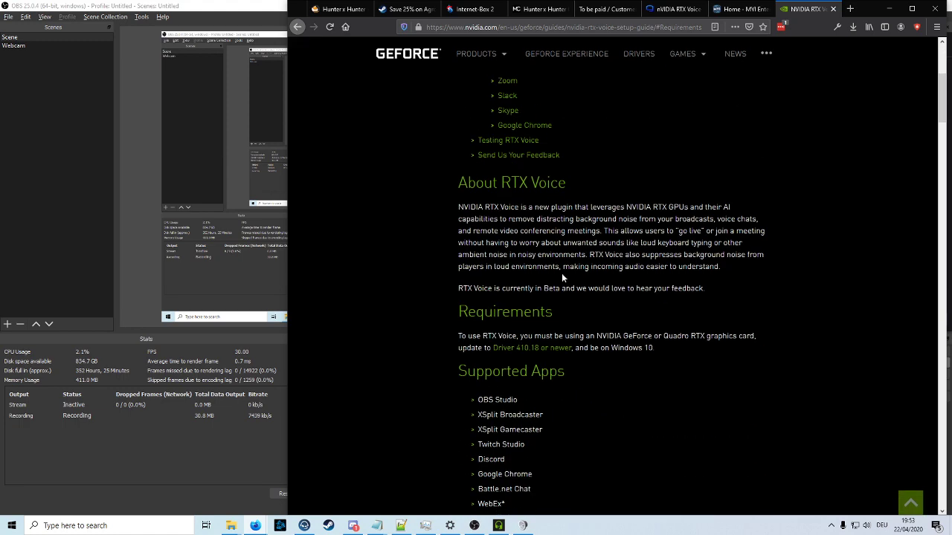
left_click_drag(484, 100, 599, 151)
left_click(595, 156)
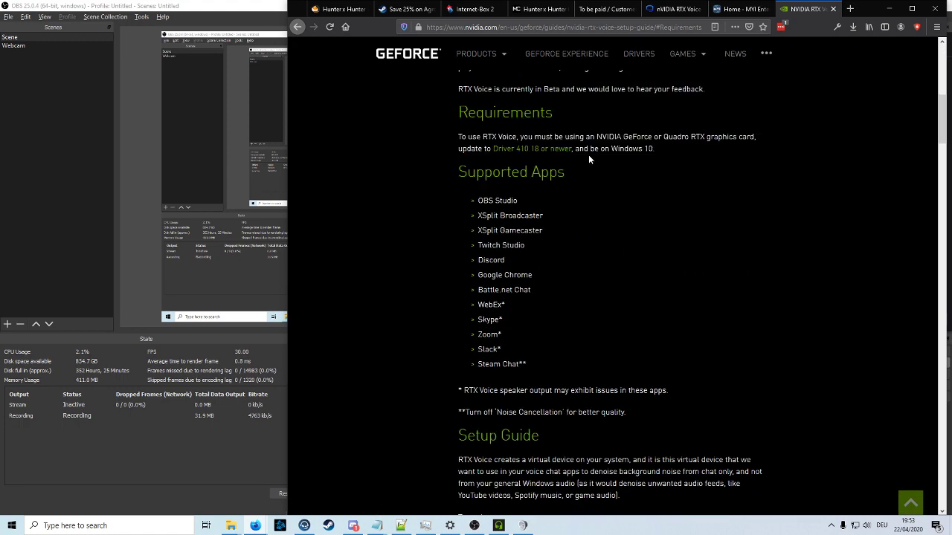
scroll(569, 299, "down", 3)
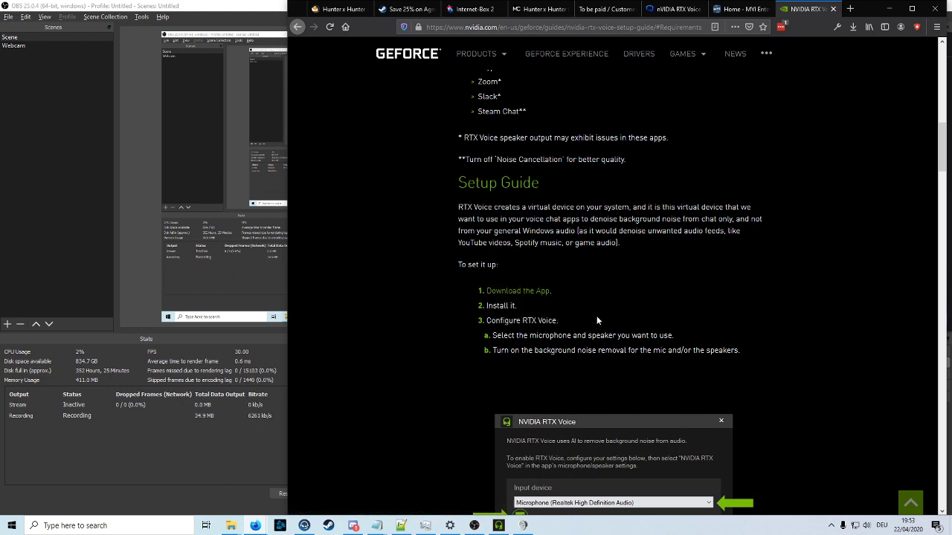
- Show the Downloads folder containing the RTX Voice installer and bring the NVRTXVoice folder window forward
mouse_move(232, 526)
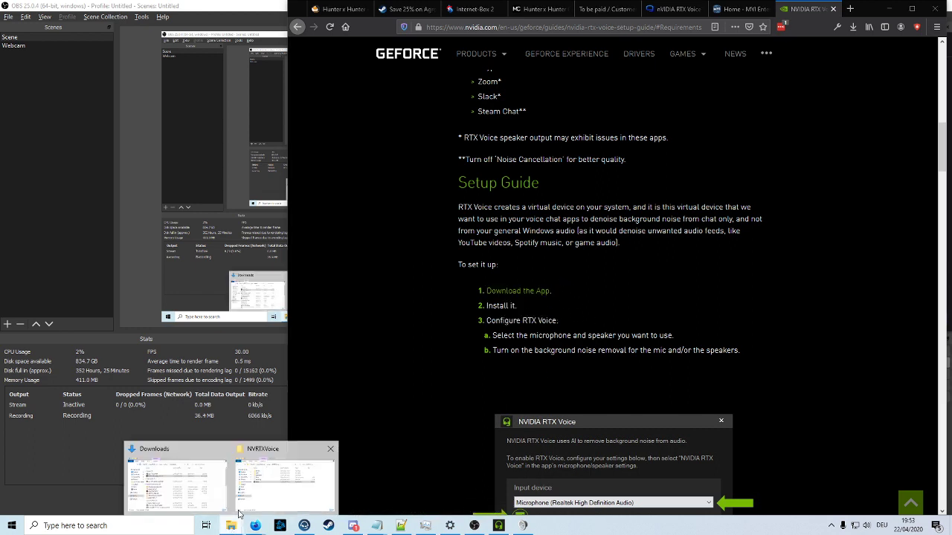
left_click(178, 483)
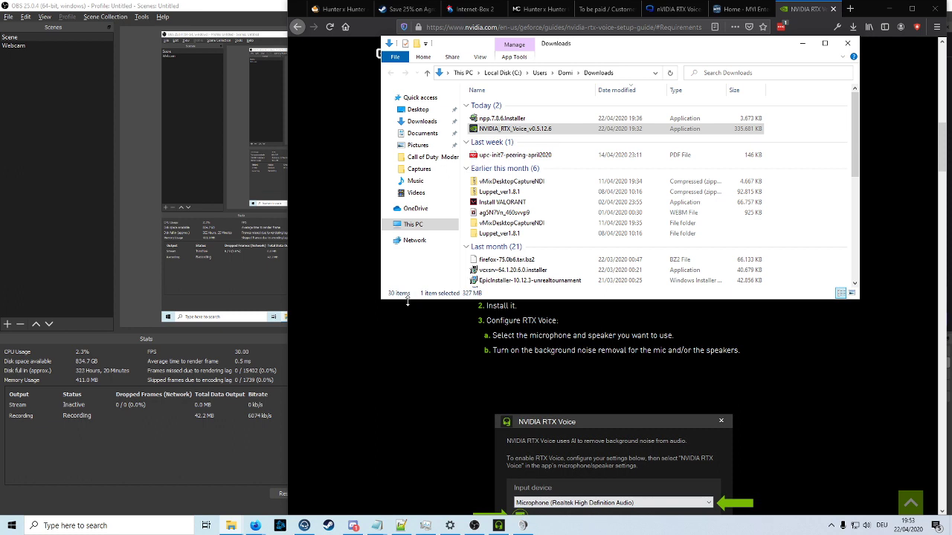
mouse_move(232, 524)
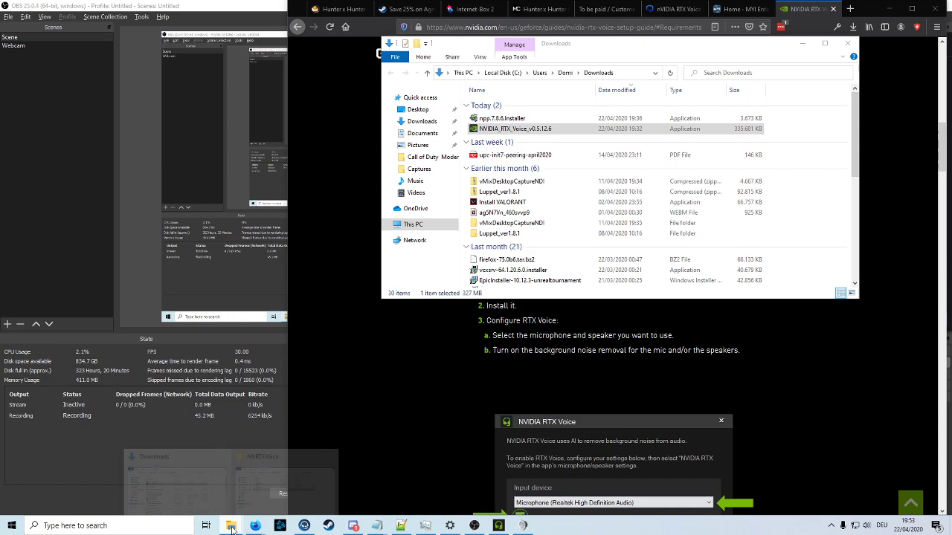
mouse_move(301, 482)
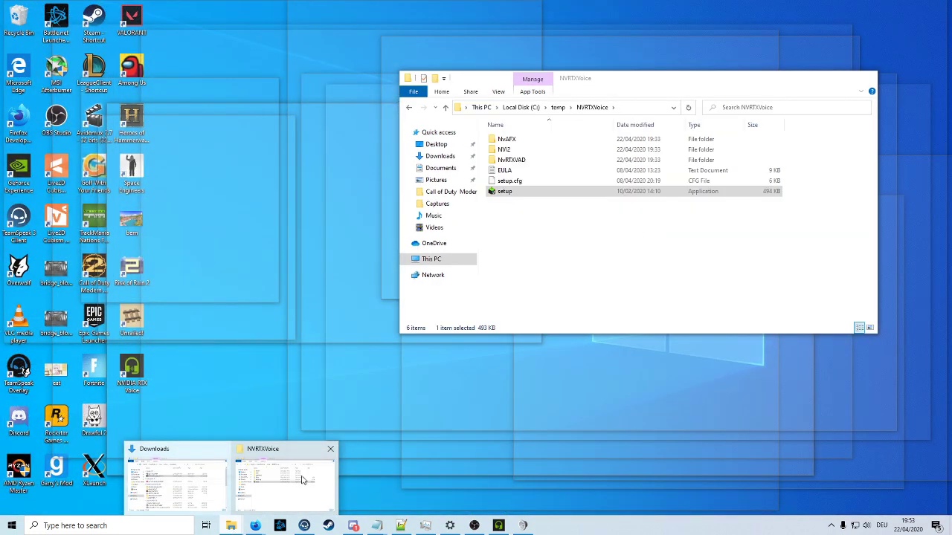
left_click(301, 482)
- Browse from This PC to the folder C:\temp\NVRTXVoice\NvAFX
left_click(431, 259)
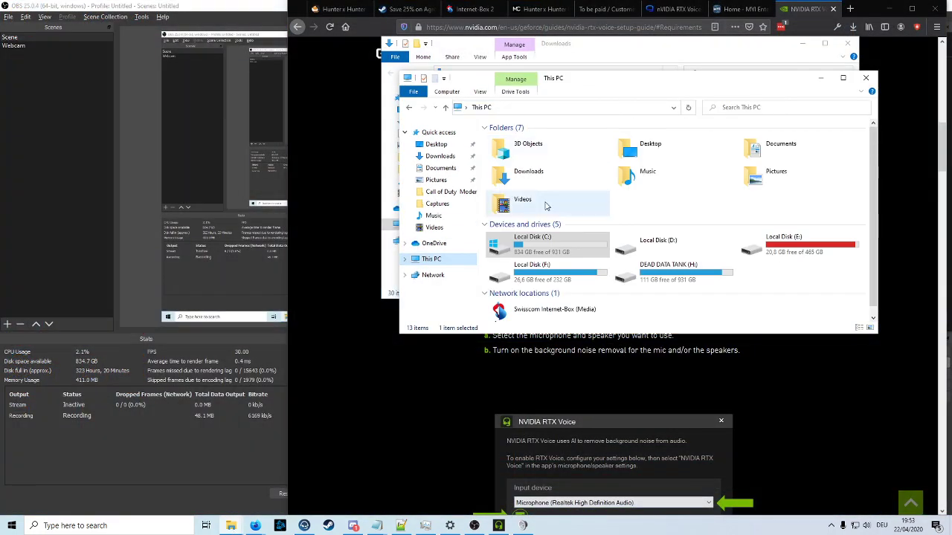
double_click(556, 250)
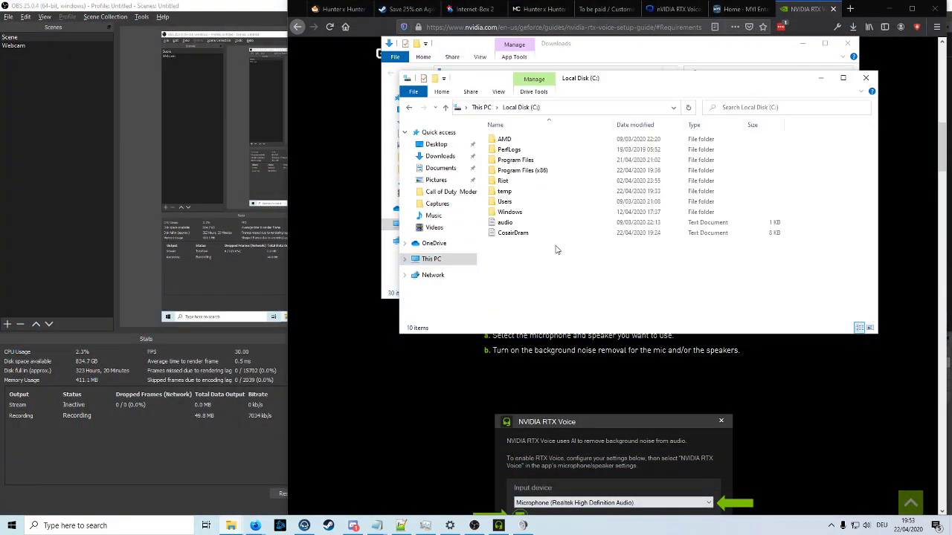
left_click(580, 107)
left_click_drag(611, 90, 329, 163)
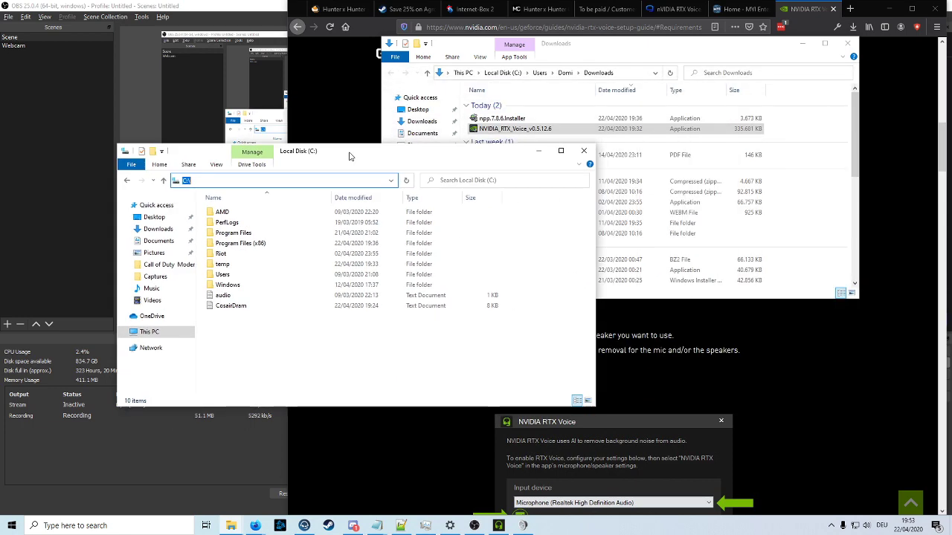
left_click(260, 214)
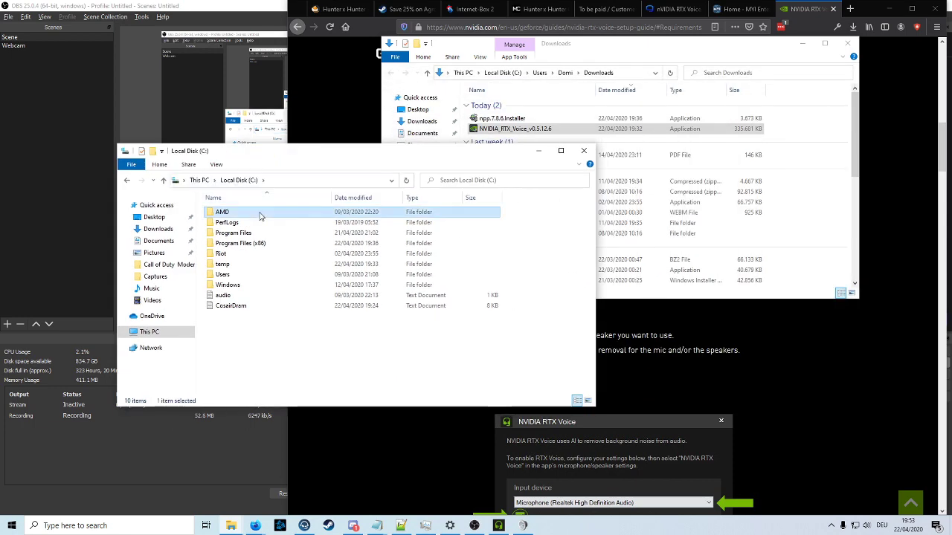
double_click(227, 266)
left_click(246, 216)
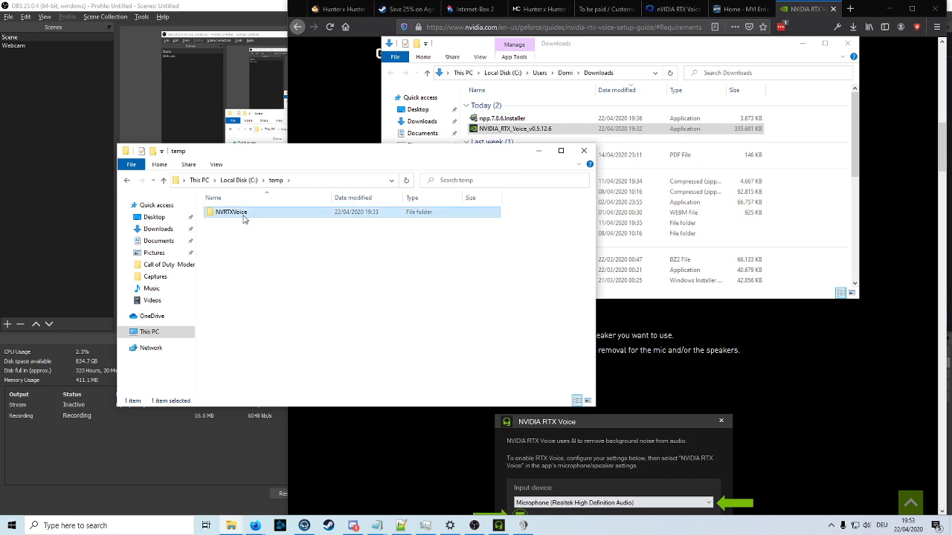
double_click(243, 215)
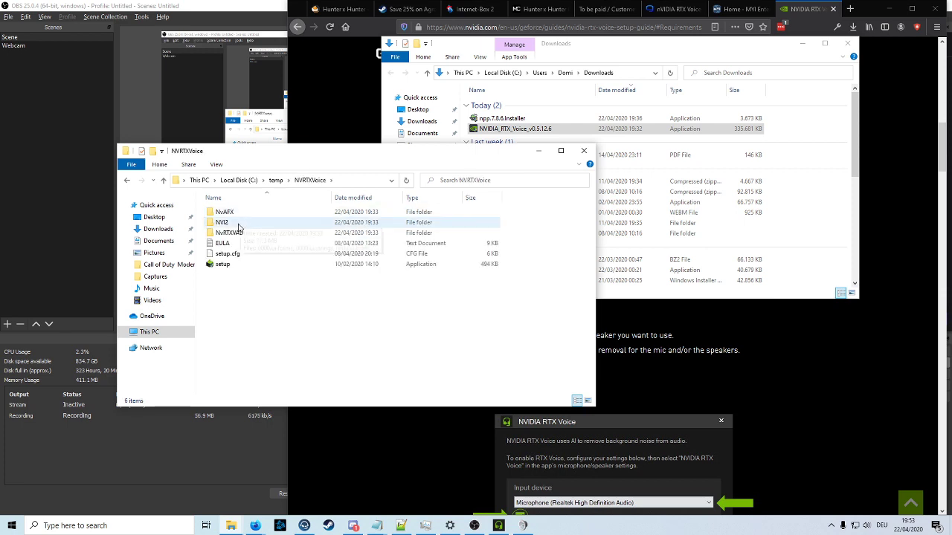
double_click(226, 213)
- Select the RTXVoice file and show file name extensions in File Explorer
left_click(229, 233)
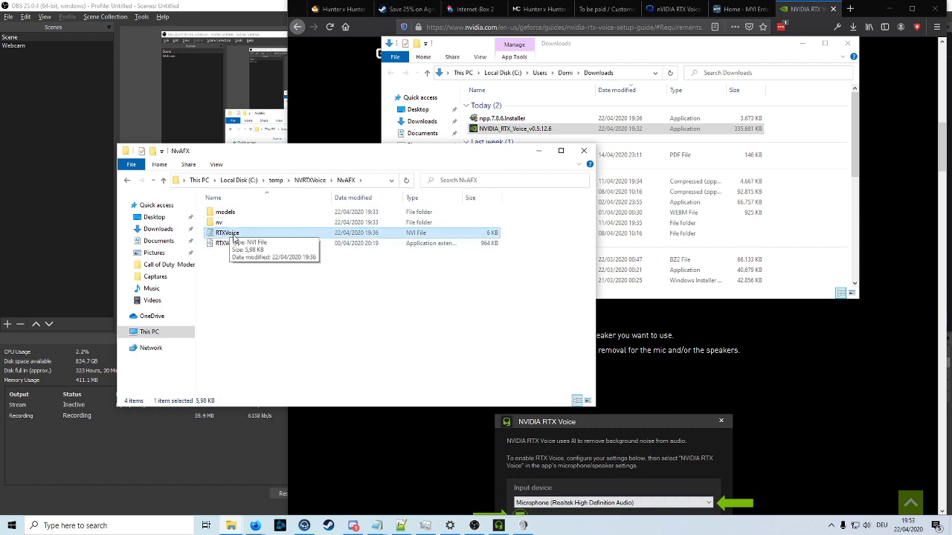
left_click(216, 164)
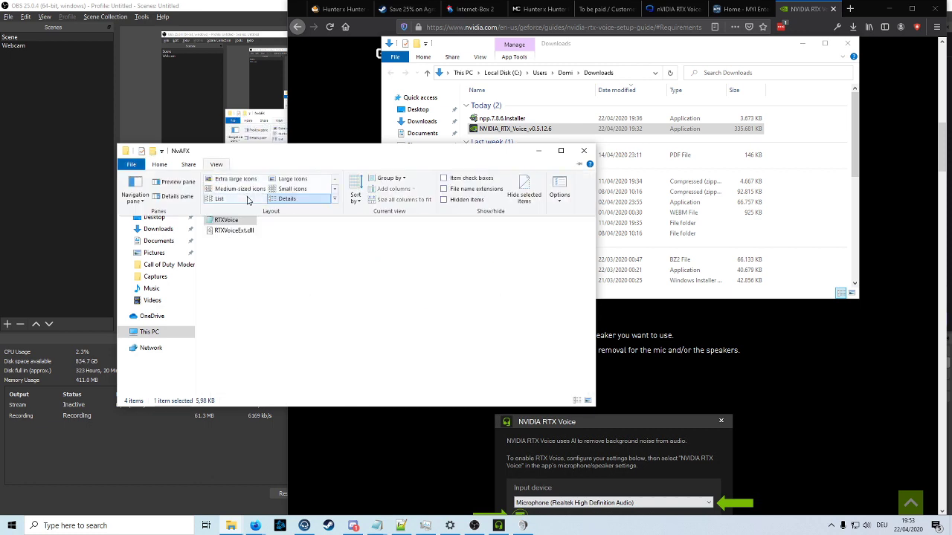
left_click(444, 189)
- Open RTXVoice.nvi in Notepad++ and place the cursor at the end of the closing dependencies tag on line 13
right_click(233, 236)
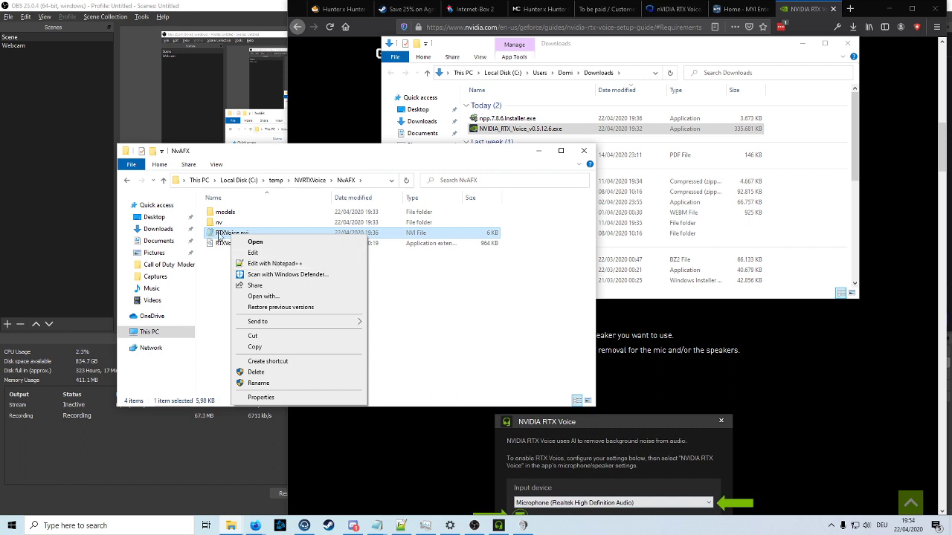
right_click(219, 237)
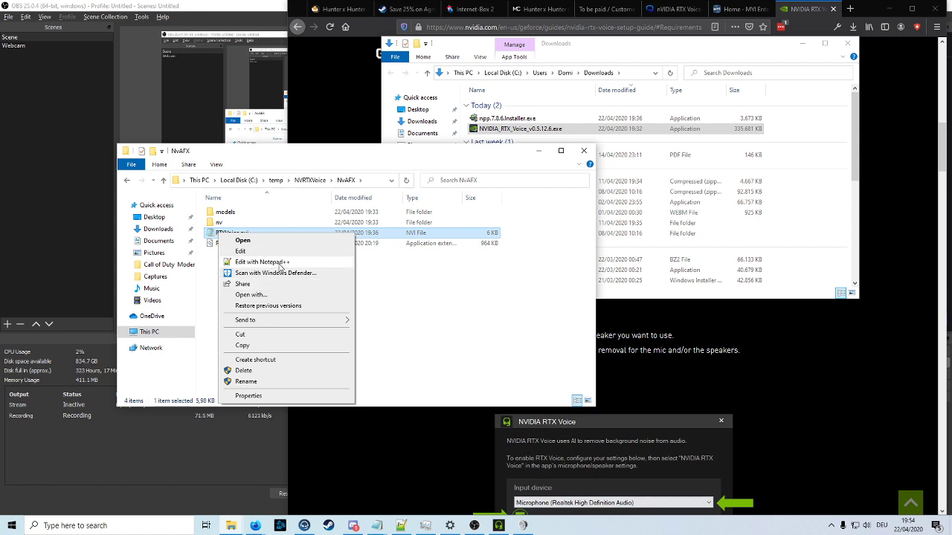
left_click(262, 262)
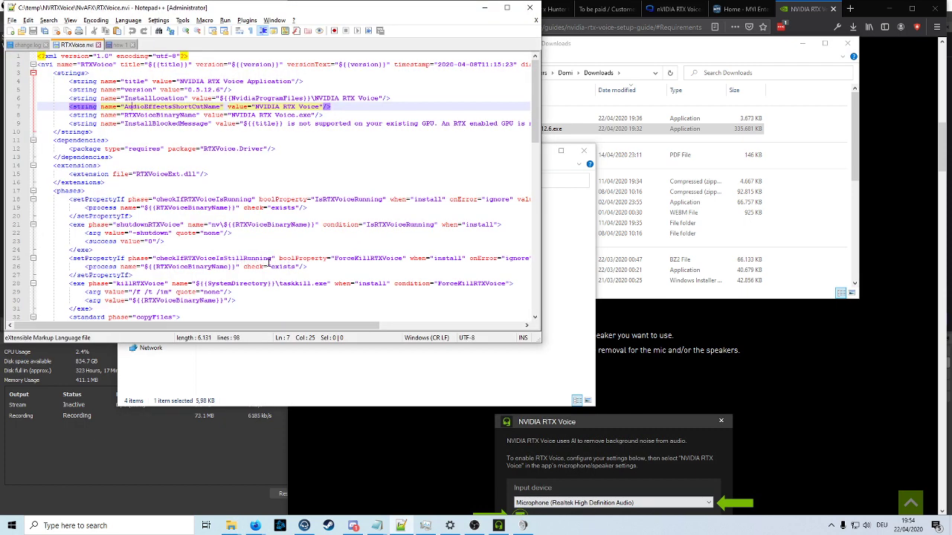
left_click(199, 164)
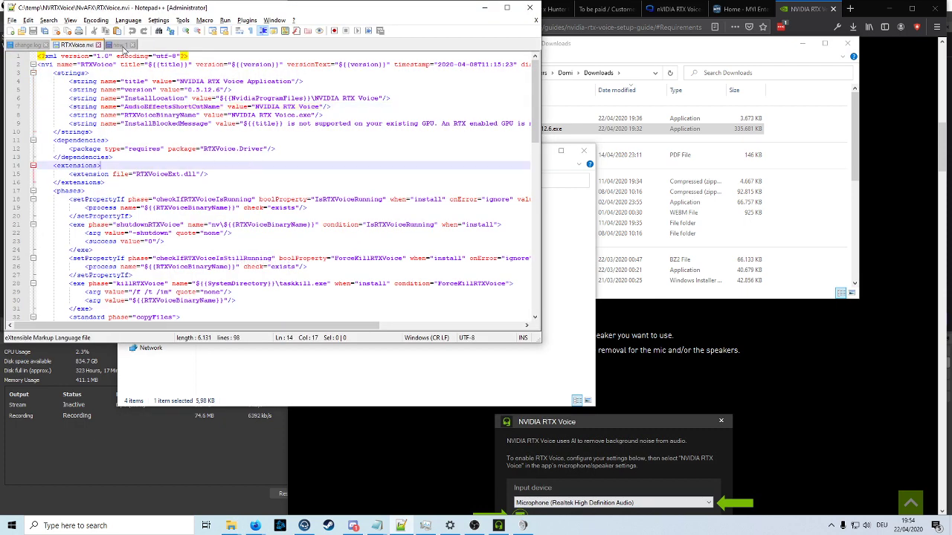
key("Up")
key("End")
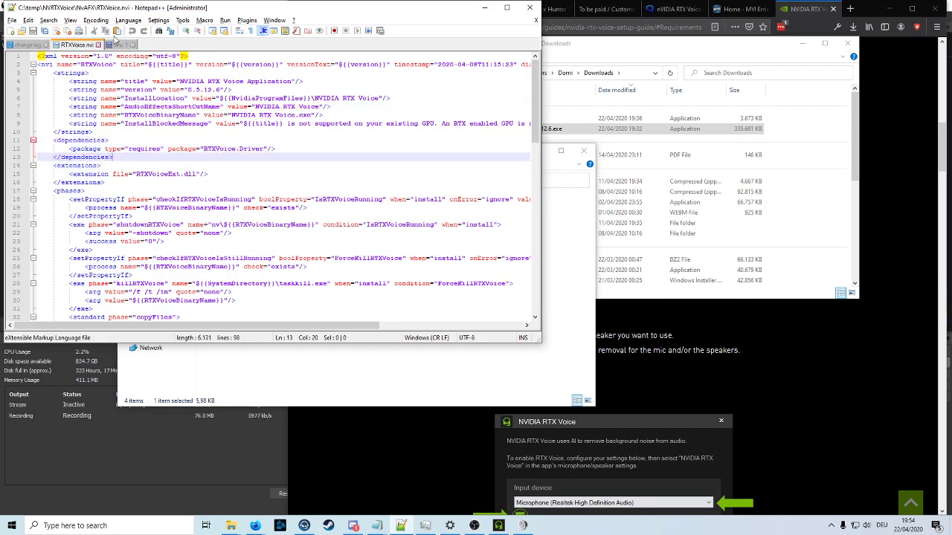
- Show the original file text in the new 1 document and highlight its complete constraints section on lines 14 to 16
key("ctrl+n")
key("ctrl+v")
scroll(298, 186, "up", 10)
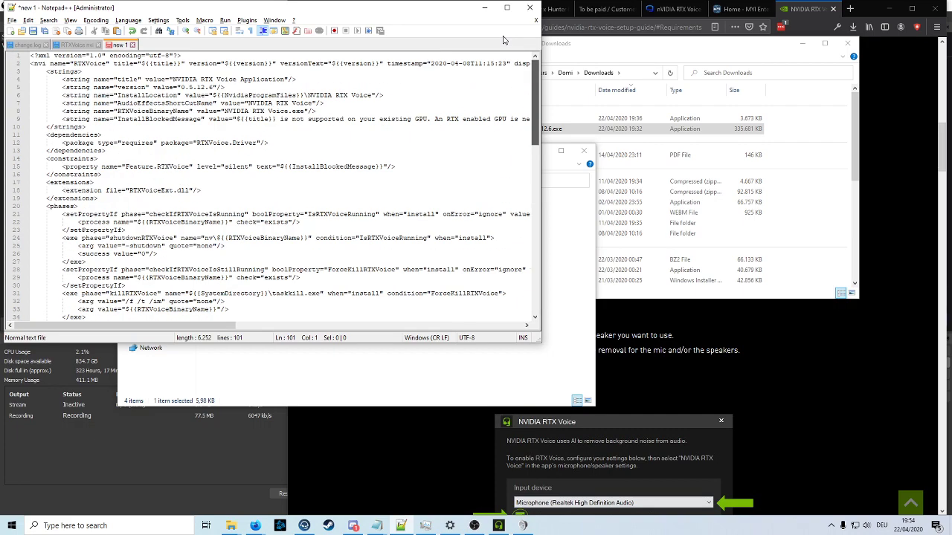
left_click(208, 204)
left_click_drag(100, 174, 28, 158)
left_click(64, 165)
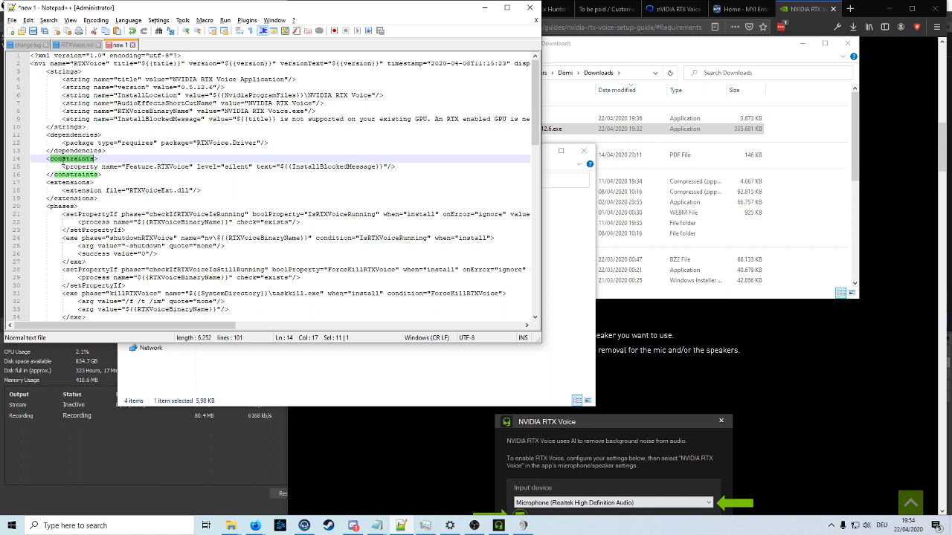
left_click_drag(89, 168, 391, 168)
left_click(110, 184)
double_click(90, 174)
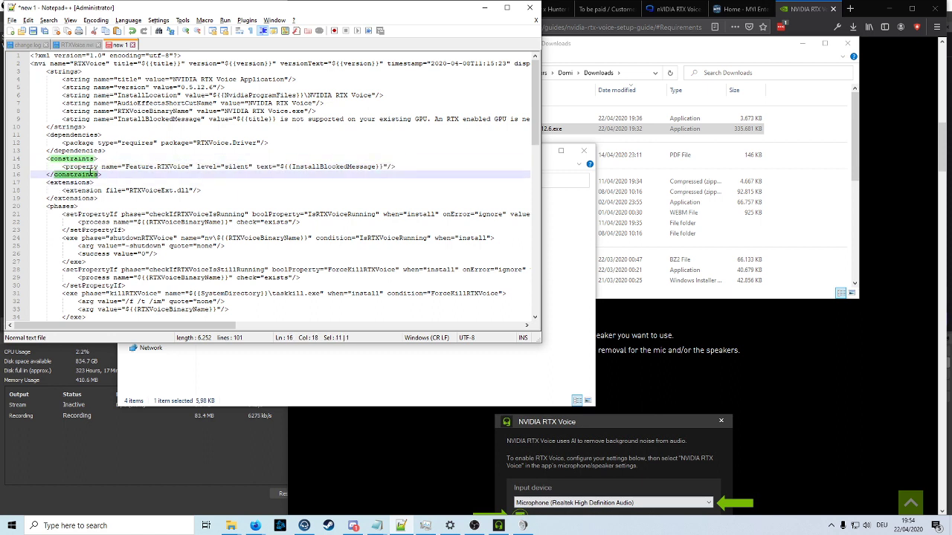
left_click_drag(54, 174, 28, 160)
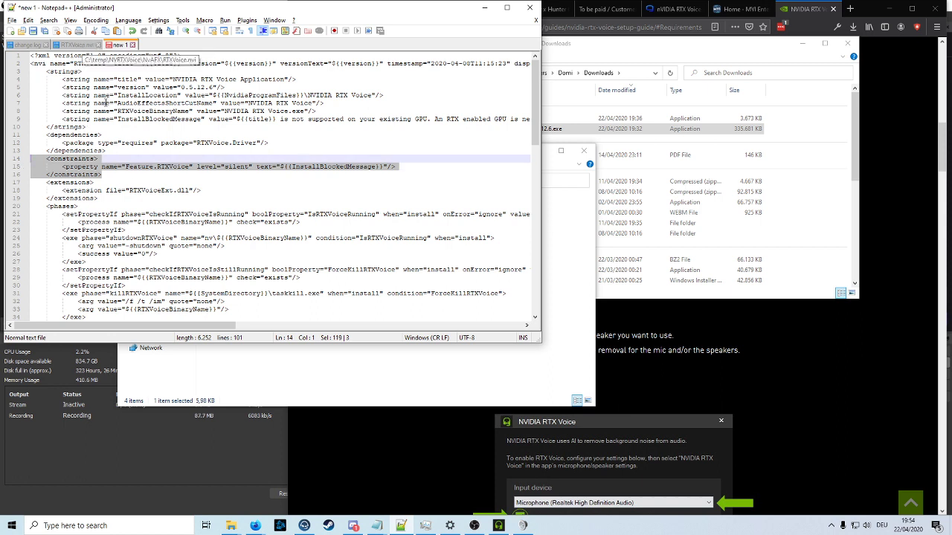
- Return to the RTXVoice.nvi document and select setup.exe in the C:\temp\NVRTXVoice folder
left_click(81, 46)
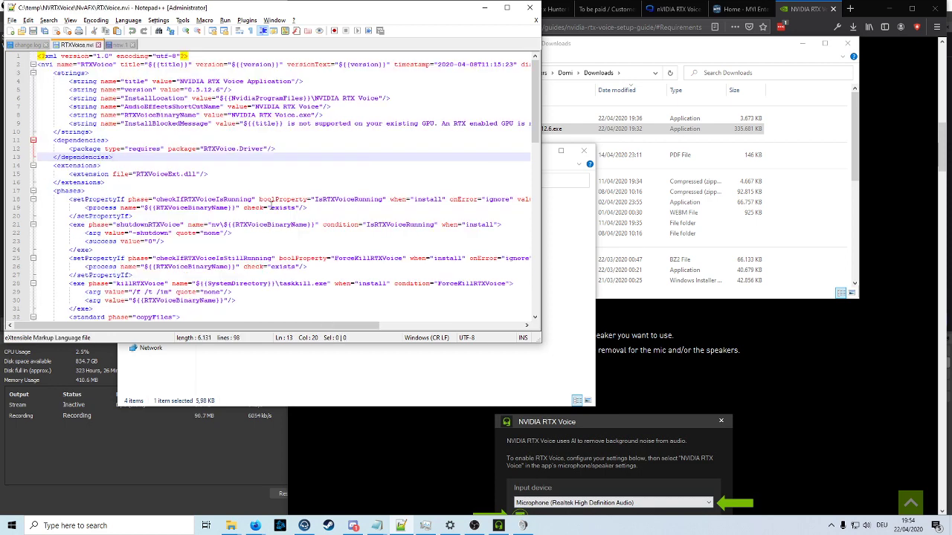
left_click(336, 381)
left_click(310, 180)
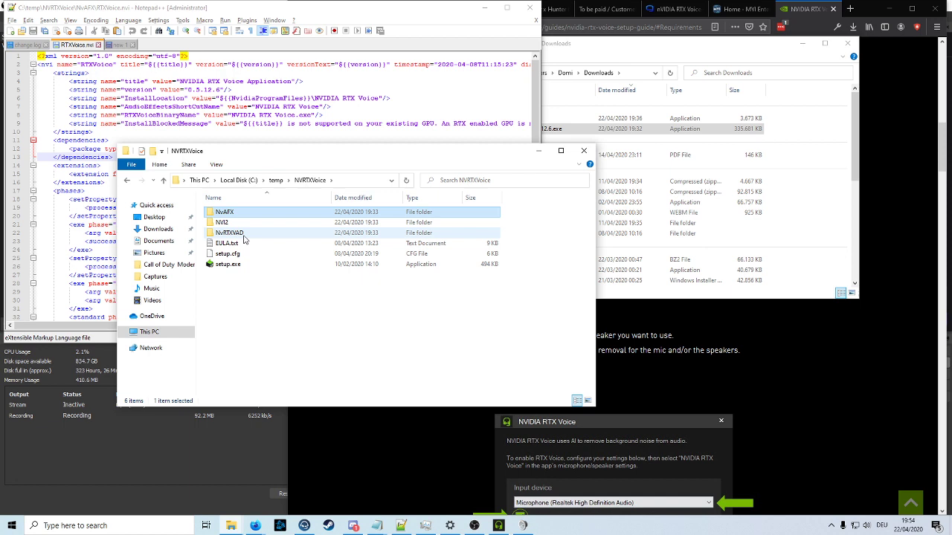
left_click(230, 266)
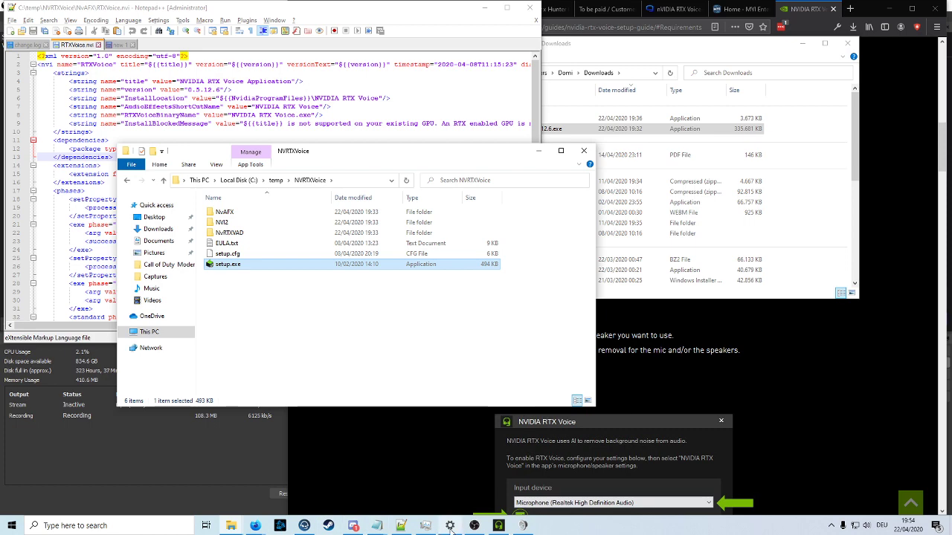
- Switch to OBS Studio, adjust the Realtek microphone's Microphone Boost in the Windows Sound settings and accept its properties
mouse_move(454, 529)
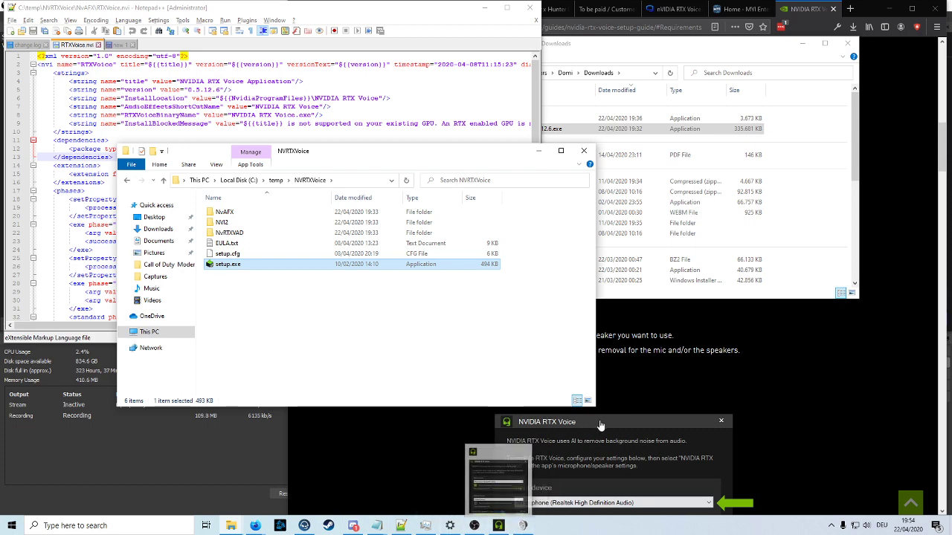
left_click(478, 525)
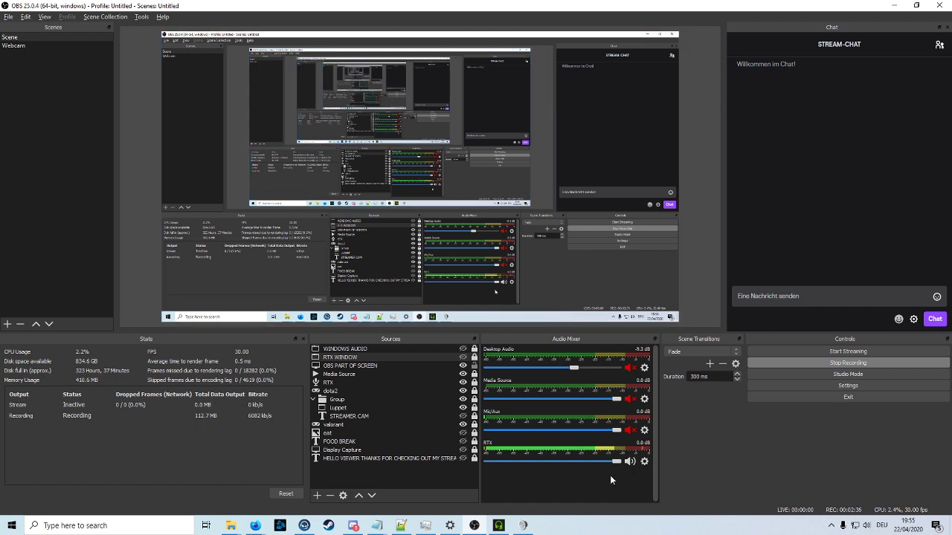
mouse_move(528, 529)
left_click(525, 526)
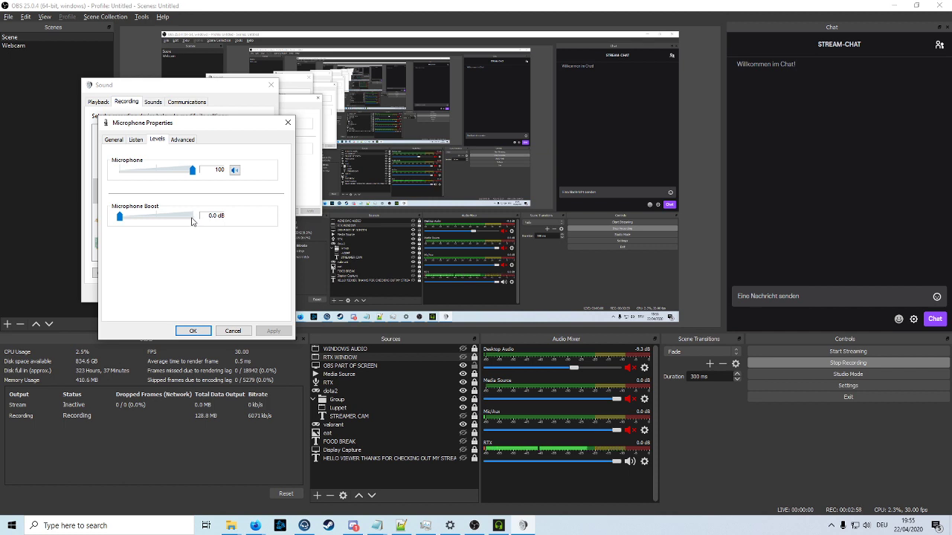
mouse_move(119, 216)
left_mouse_down()
mouse_move(191, 223)
mouse_move(126, 222)
left_mouse_up()
left_click(197, 332)
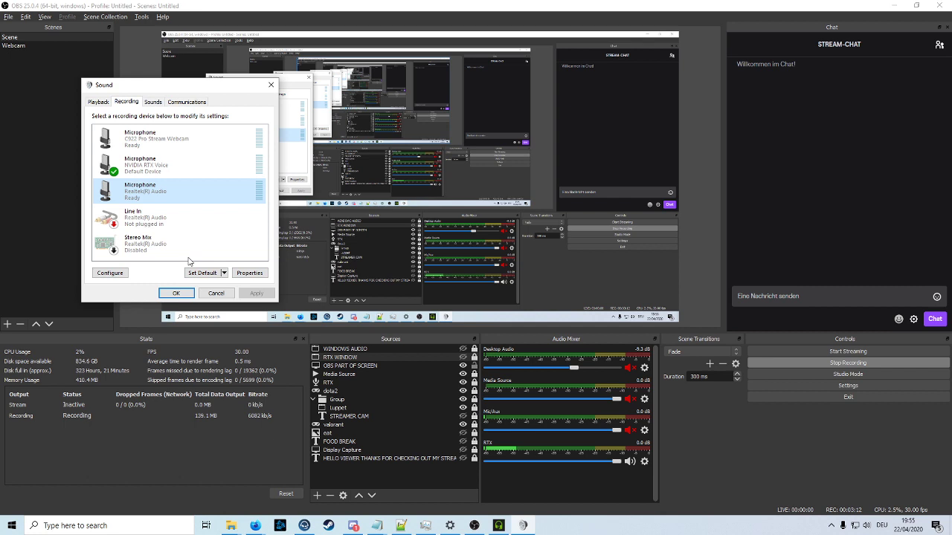
- Close the Sound dialog, open the RTX source's audio filters and move their window clear of the audio mixer
left_click(267, 91)
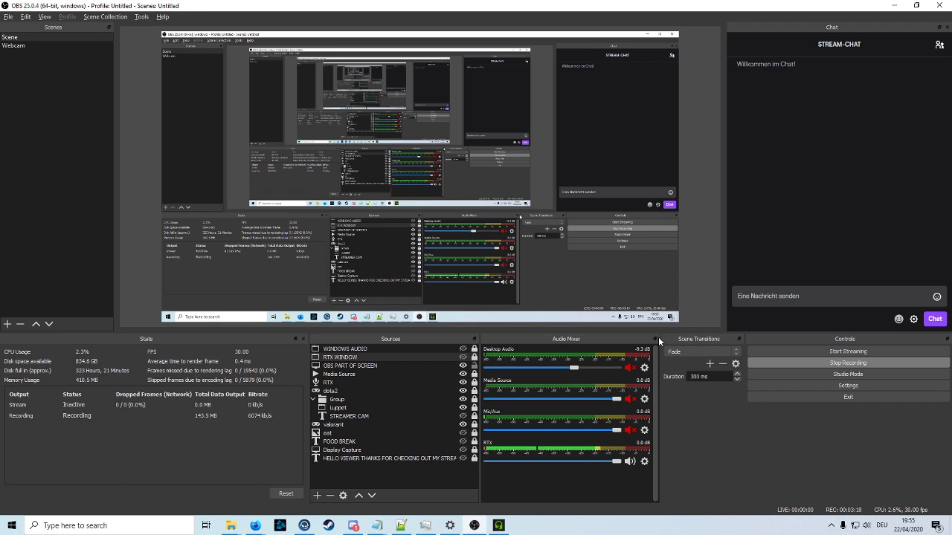
left_click(644, 433)
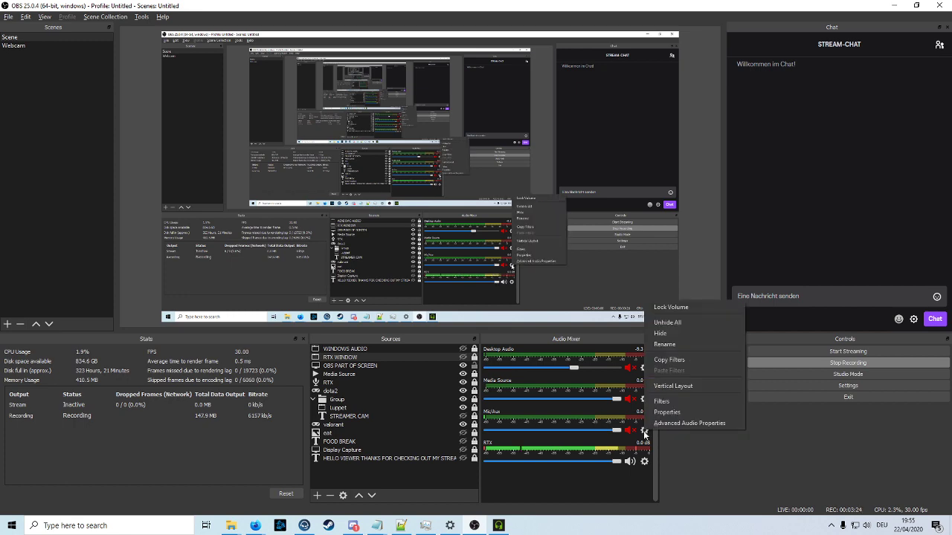
left_click(644, 461)
left_click(662, 429)
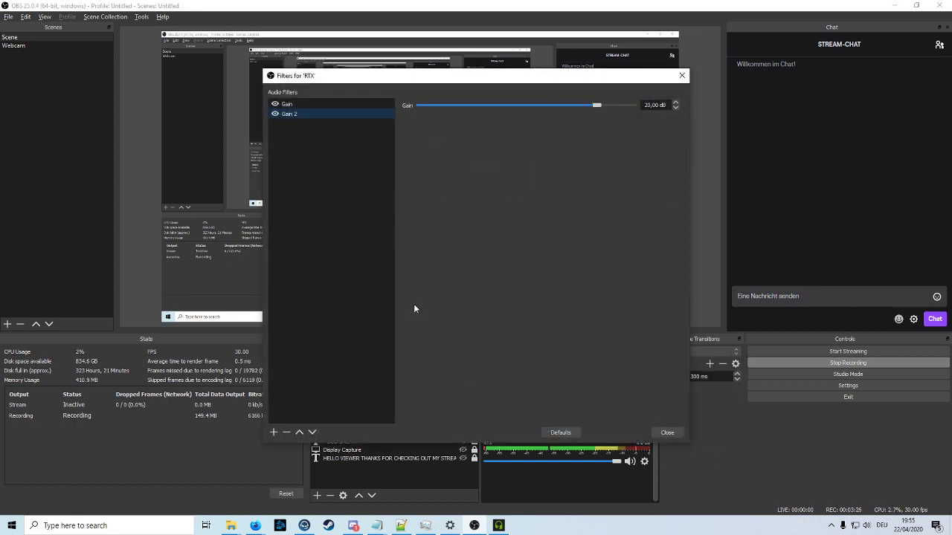
left_click_drag(349, 75, 226, 76)
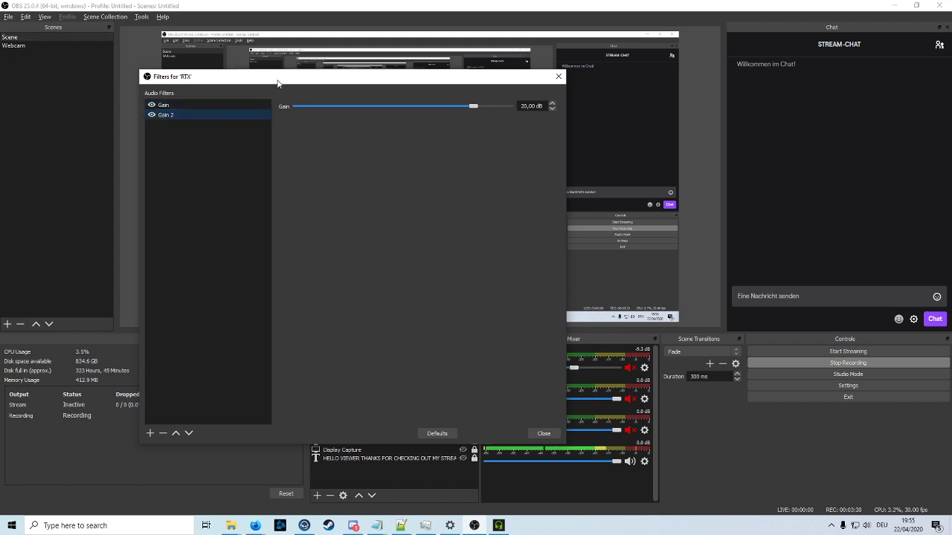
left_click_drag(277, 83, 230, 111)
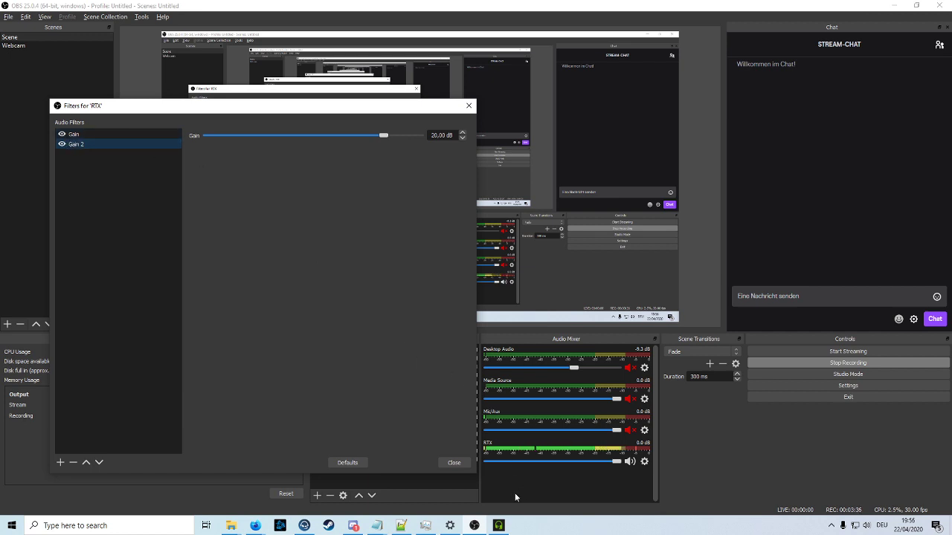
- Show the NVIDIA RTX Voice window with its microphone noise suppression settings and return to OBS Studio
mouse_move(498, 526)
left_click(498, 526)
left_click_drag(248, 271, 277, 252)
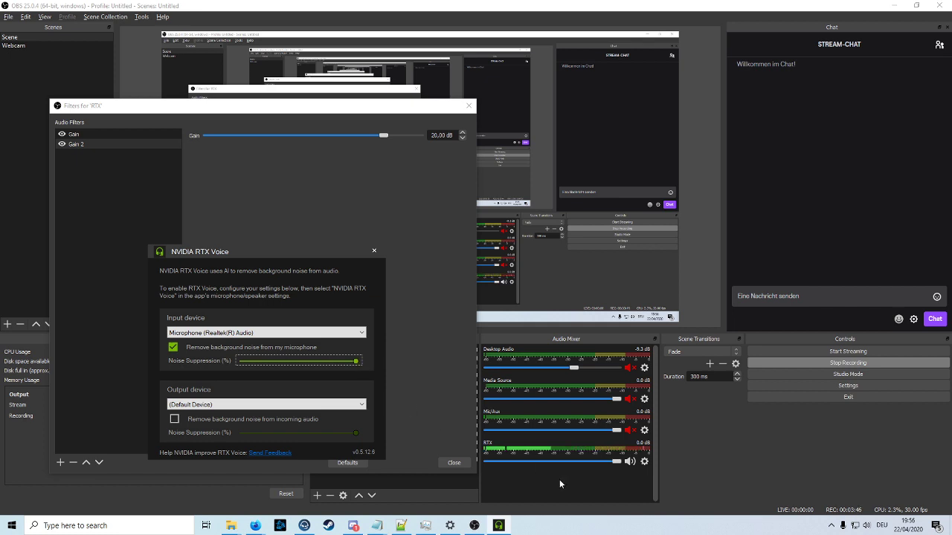
left_click(621, 473)
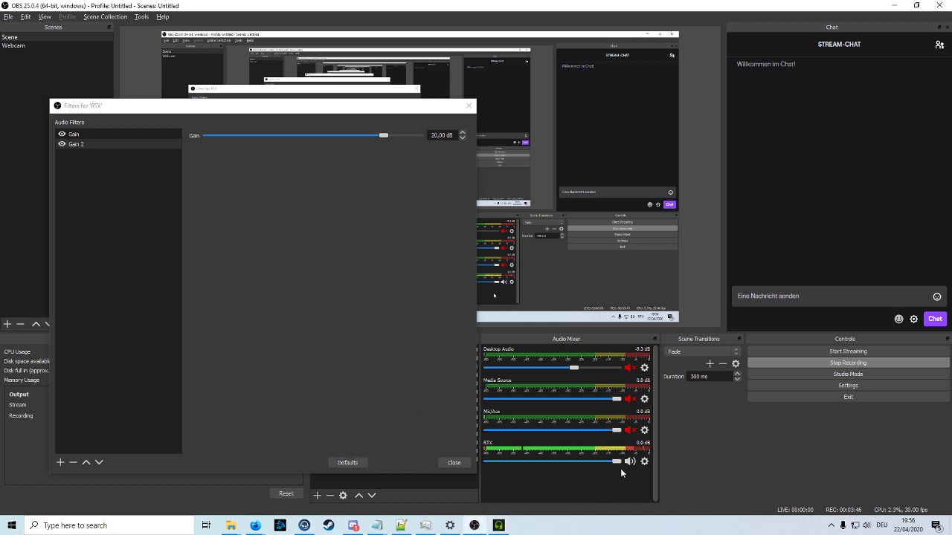
- Enable the Gain and Gain 2 filters on the Mic/Aux source, select Gain and close its filters
left_click(644, 431)
left_click(667, 402)
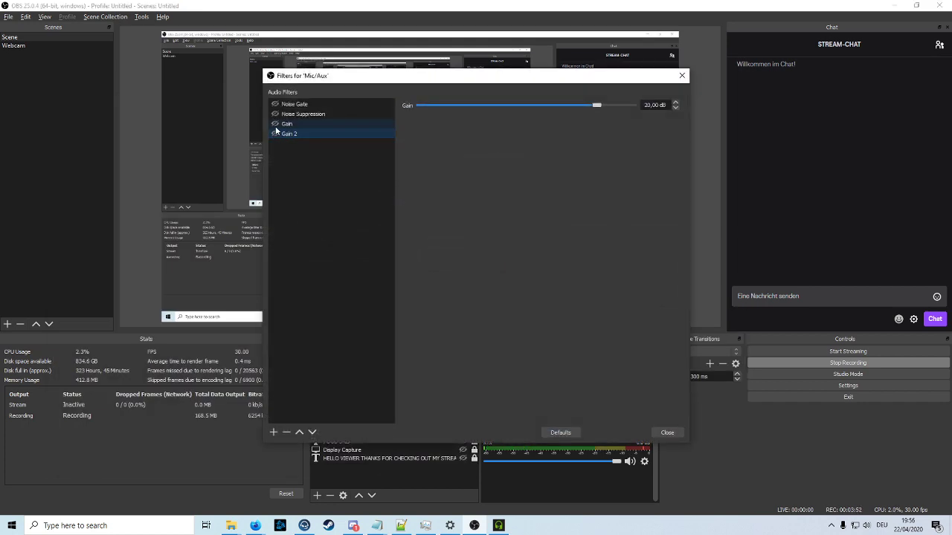
left_click(319, 126)
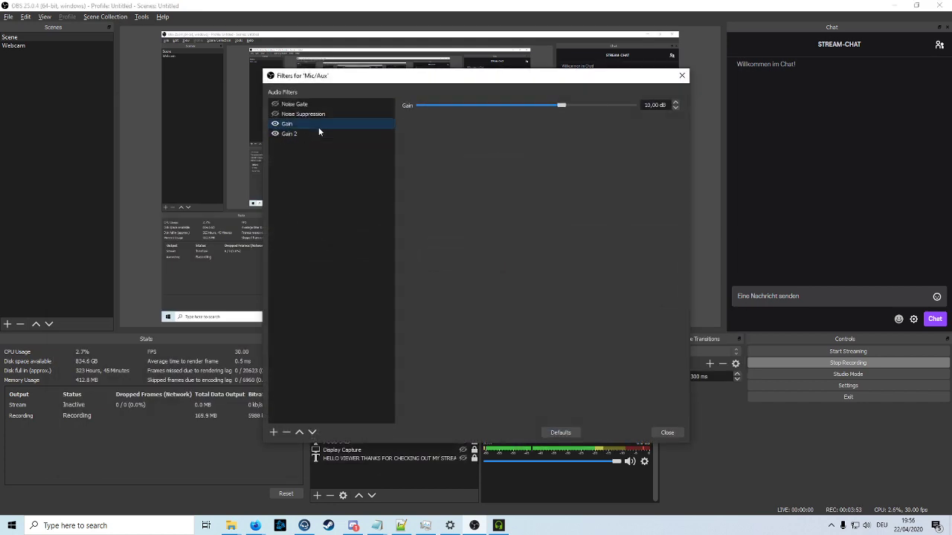
left_click(668, 432)
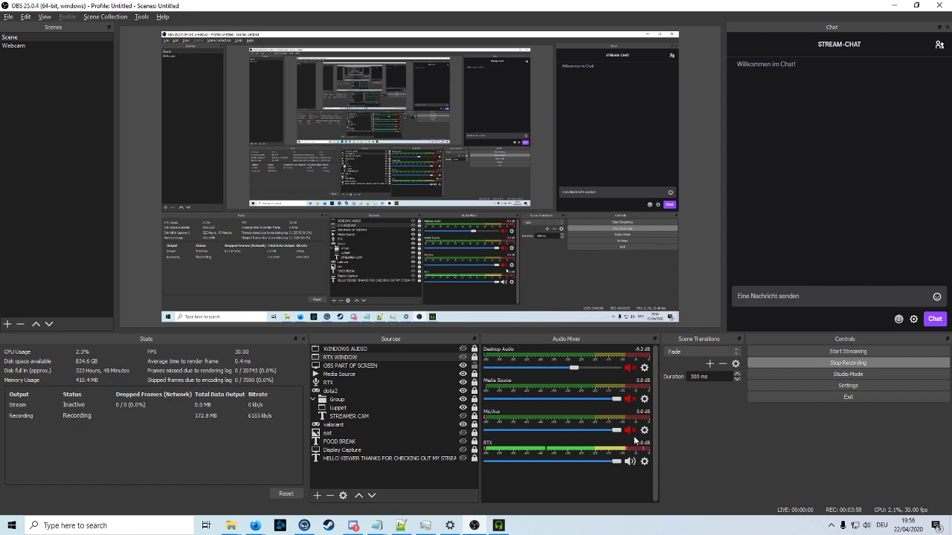
- Look at the NVIDIA RTX Voice window again, and mute RTX and unmute Mic/Aux in the audio mixer
key("alt+Tab")
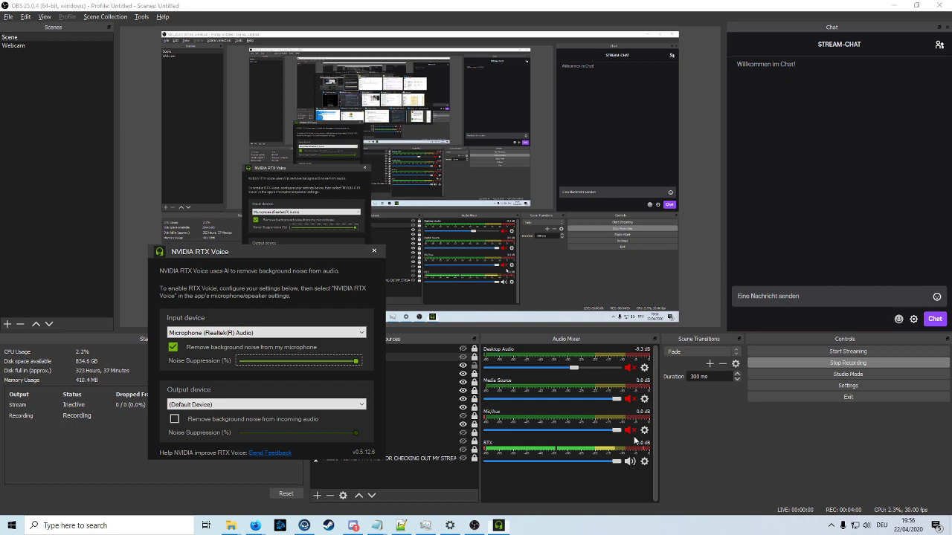
key("alt+Tab")
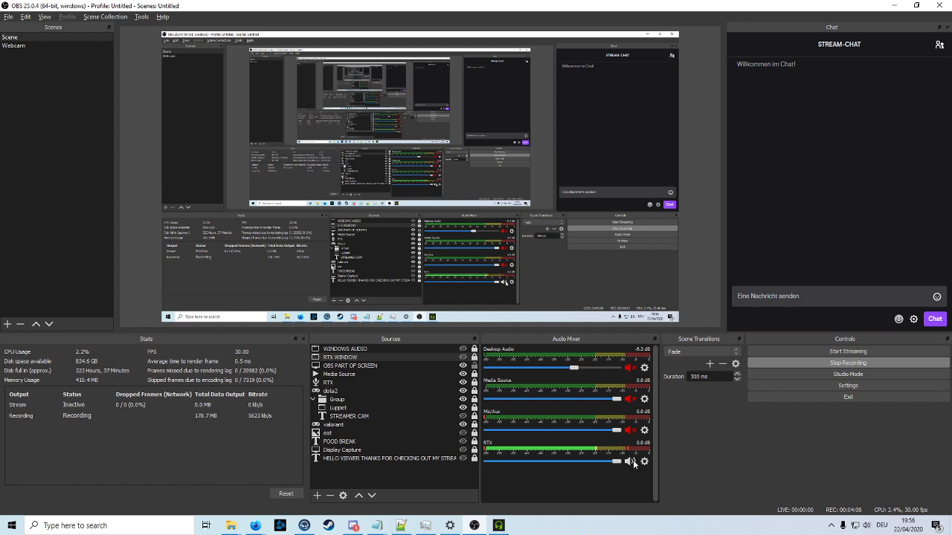
left_click(629, 462)
left_click(630, 430)
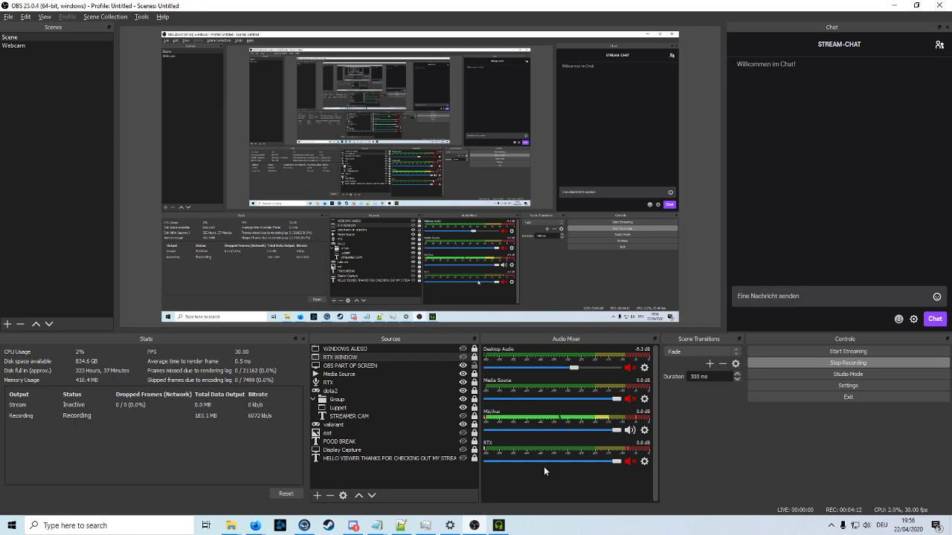
- Enable the Noise Gate and Noise Suppression filters on the Mic/Aux source and close its filters
left_click(644, 430)
left_click(662, 399)
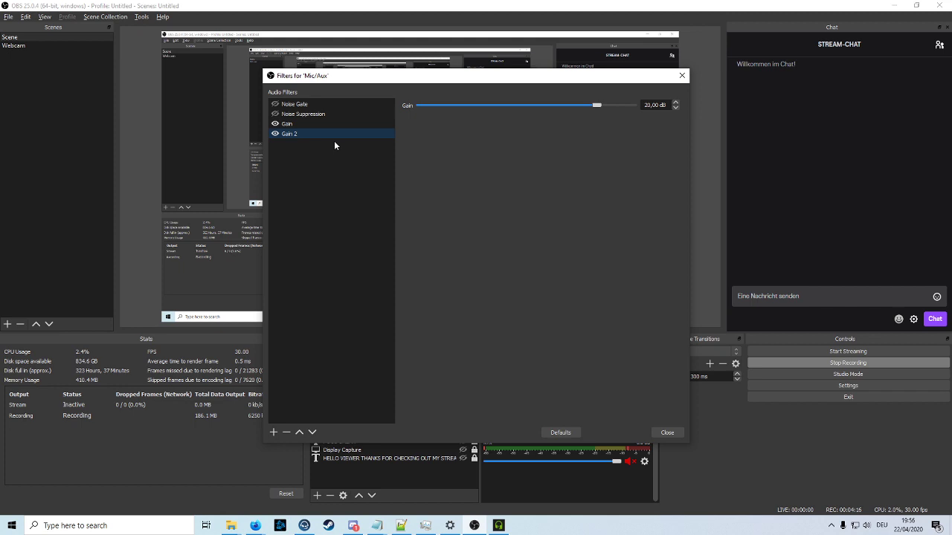
left_click_drag(305, 76, 184, 122)
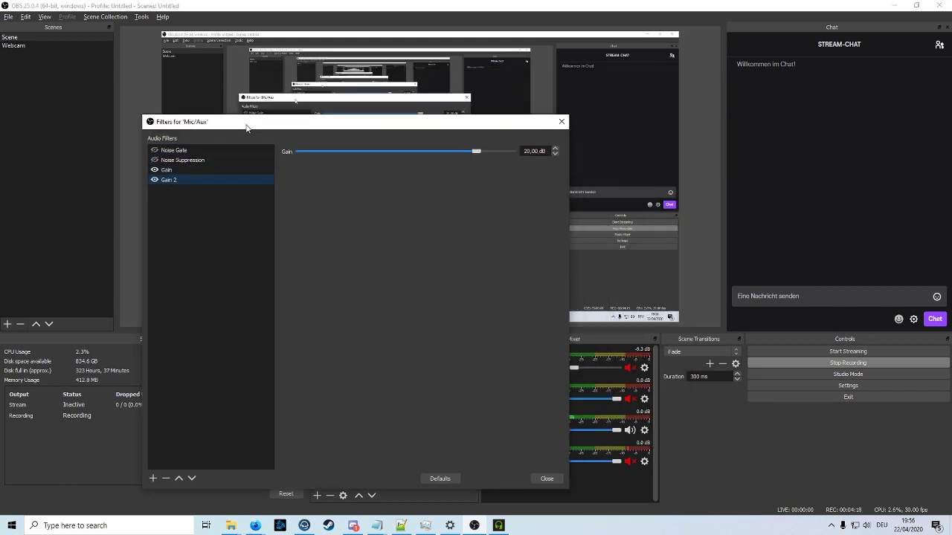
left_click_drag(246, 128, 192, 153)
left_click(101, 174)
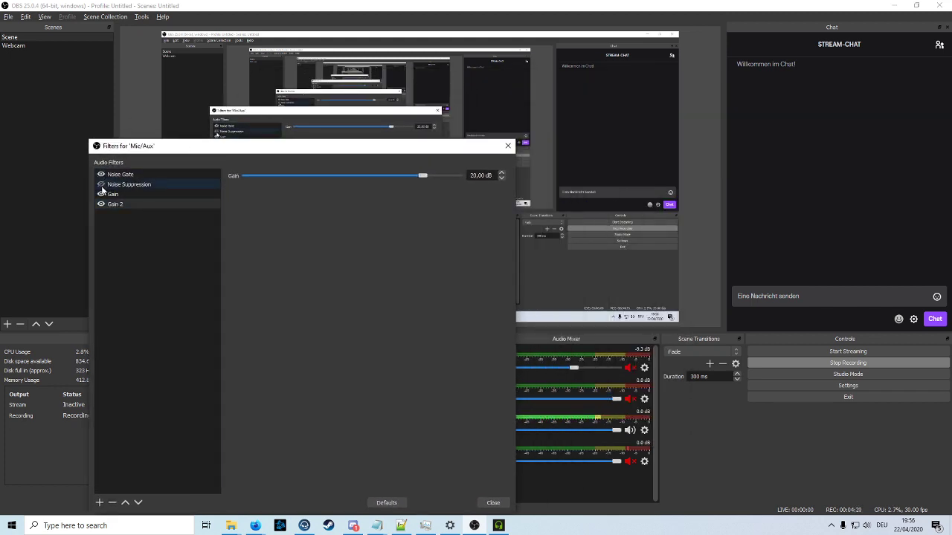
left_click(101, 185)
left_click(493, 503)
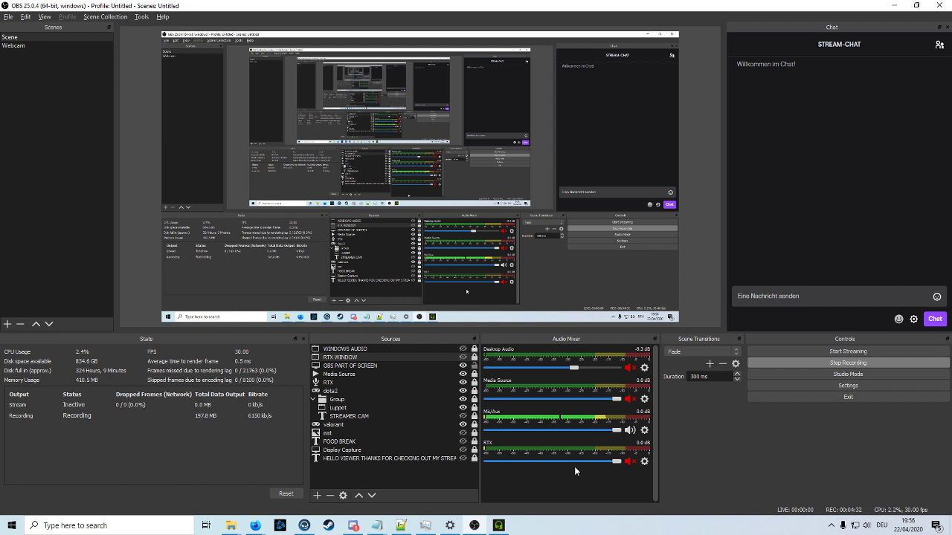
- Bring up the NVIDIA RTX Voice window, and mute Mic/Aux and unmute RTX in the OBS audio mixer
left_click(498, 526)
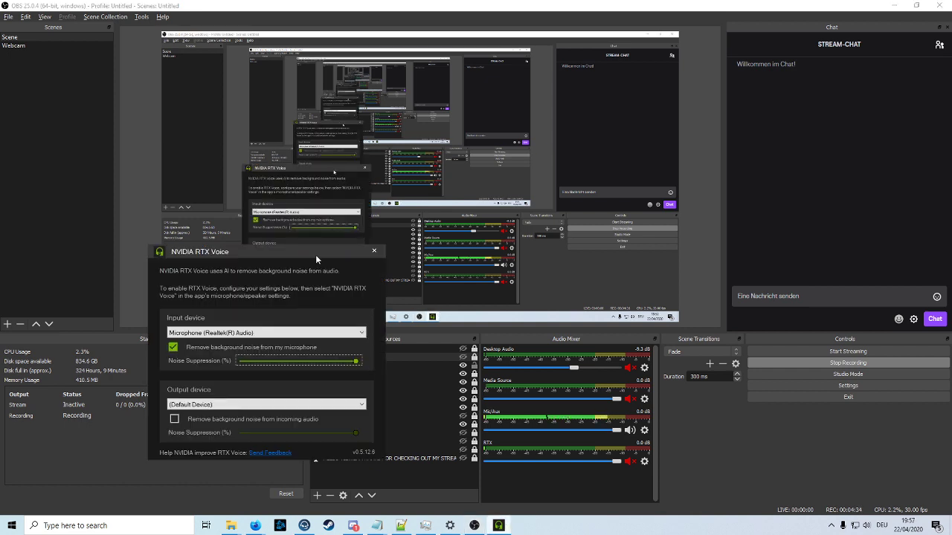
left_click_drag(315, 254, 301, 258)
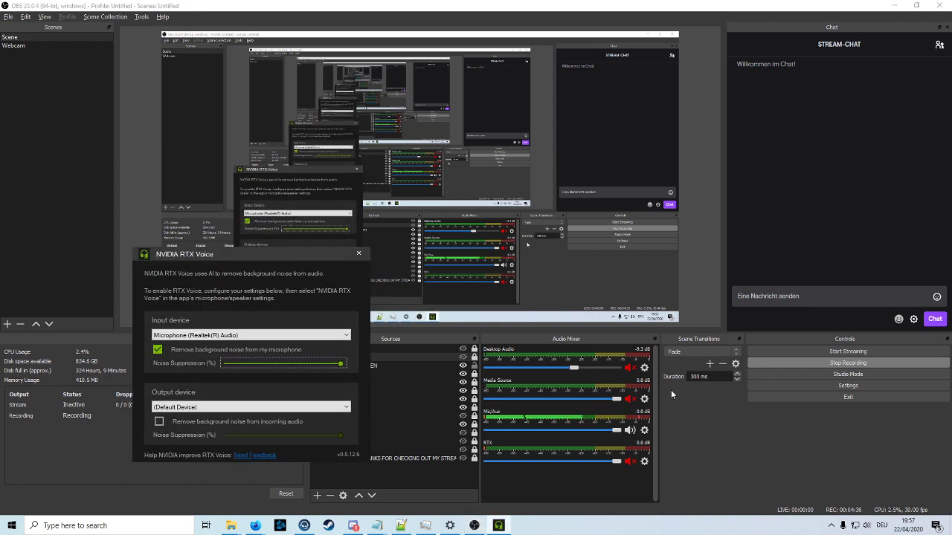
left_click(631, 431)
left_click(629, 461)
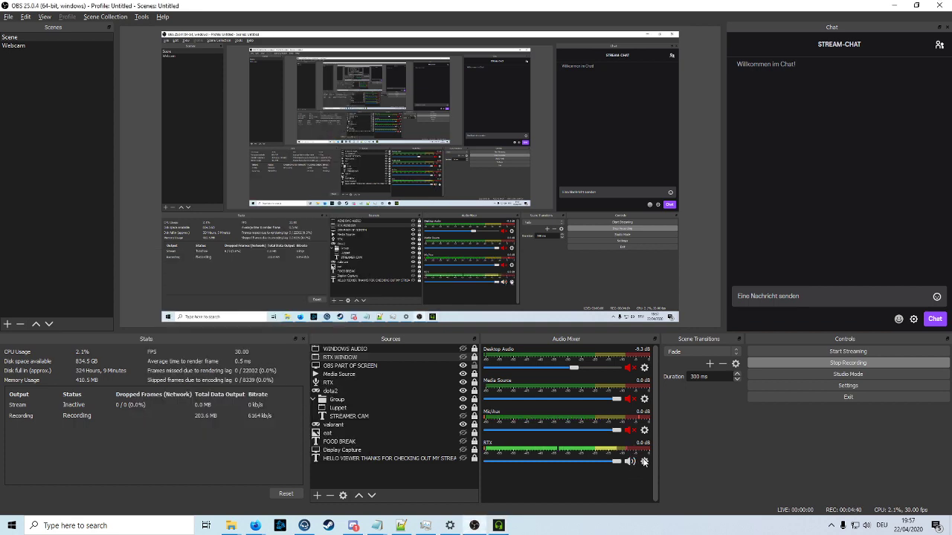
- Toggle the RTX source's Gain and Gain 2 filters off and back on, and close its filters
left_click(644, 462)
left_click(670, 436)
left_click(313, 104)
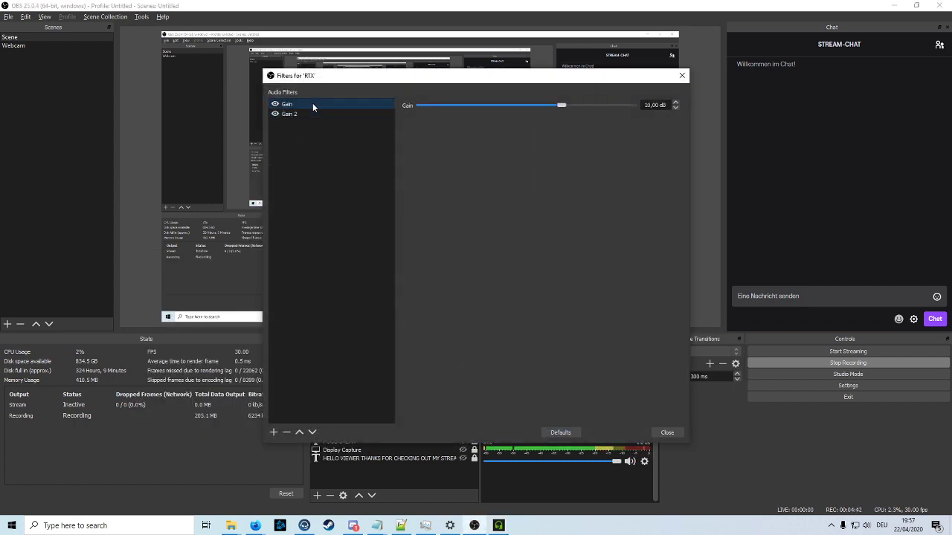
left_click_drag(421, 78, 271, 102)
left_click(124, 128)
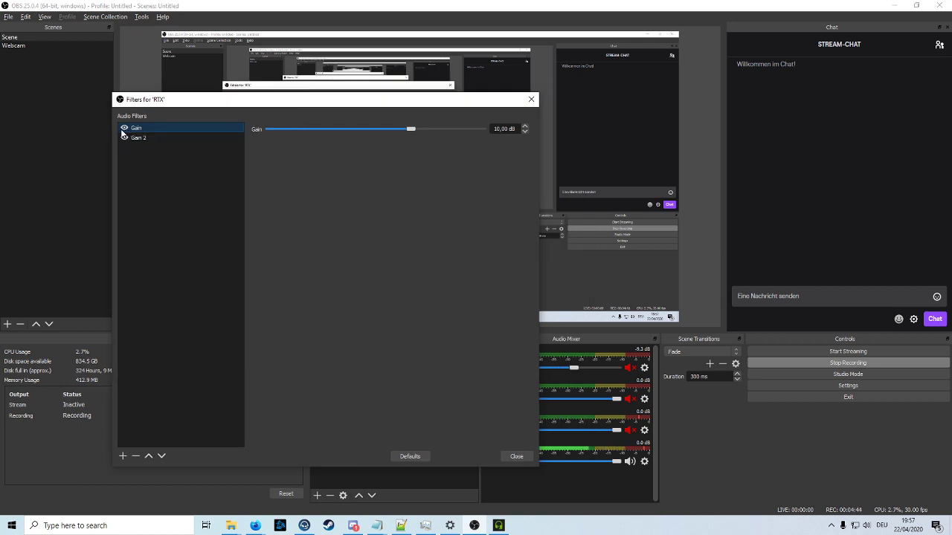
left_click(124, 138)
left_click(124, 128)
left_click(136, 137)
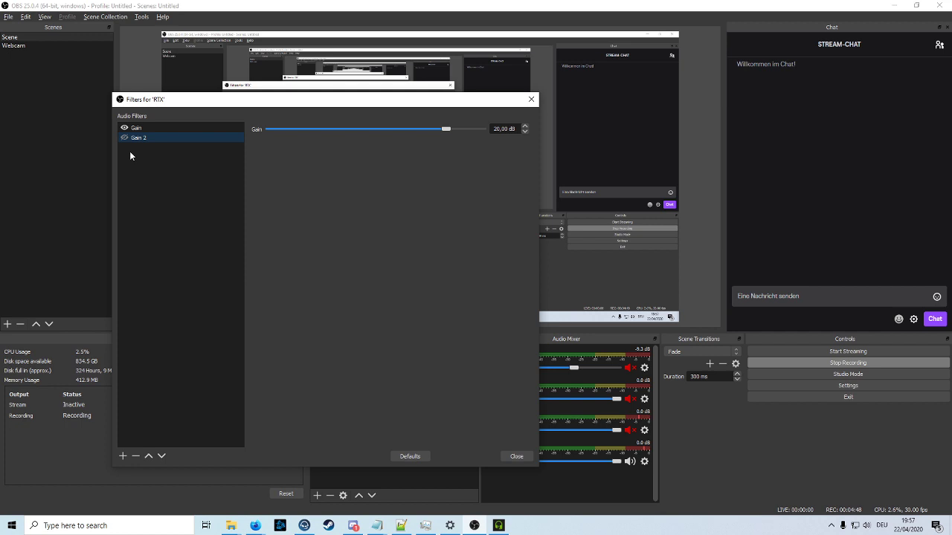
left_click(125, 137)
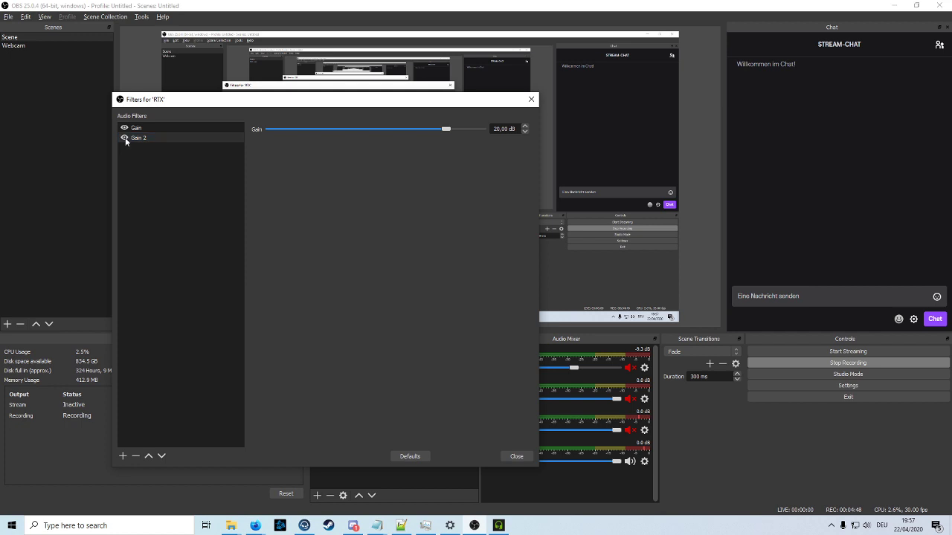
left_click(515, 457)
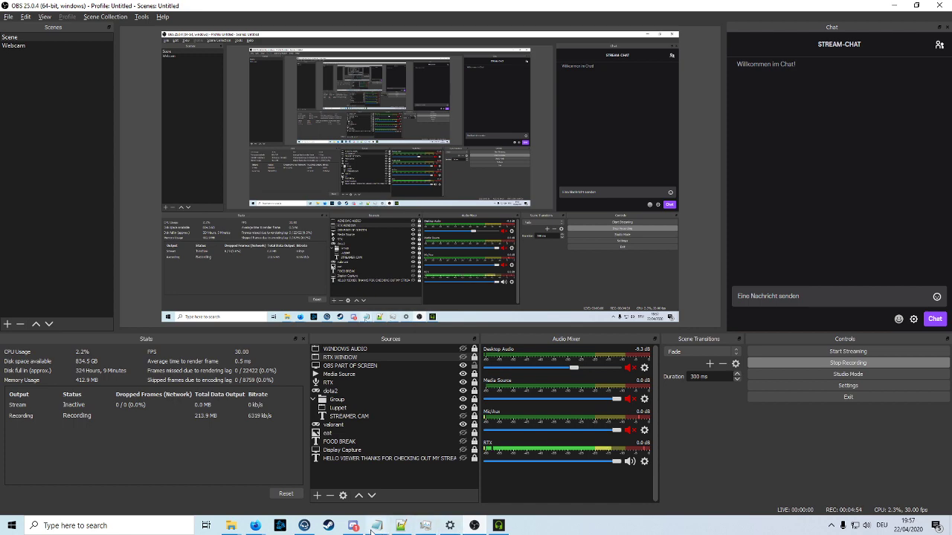
- Reopen the RTX source's filters and open the Sound Control Panel from the Windows Sound settings
left_click(644, 461)
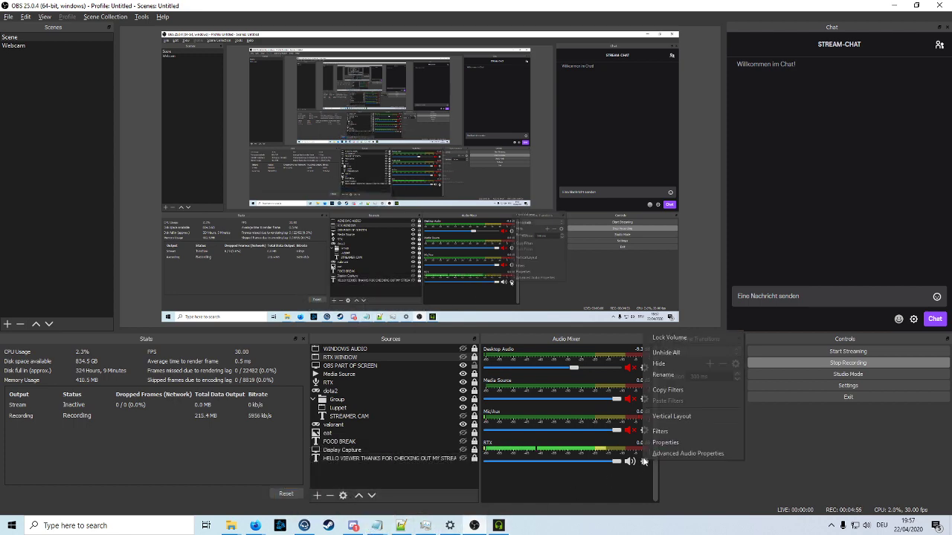
left_click(660, 432)
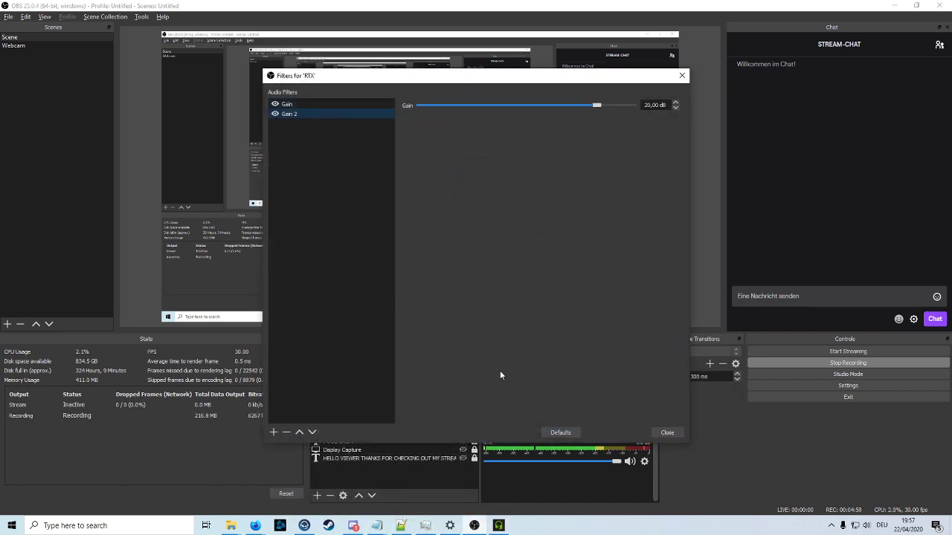
left_click(449, 526)
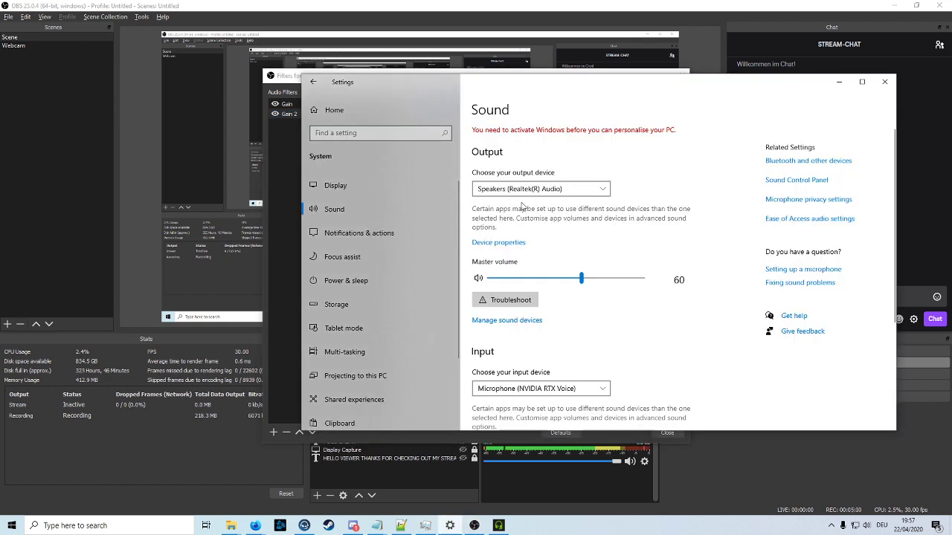
scroll(640, 314, "down", 3)
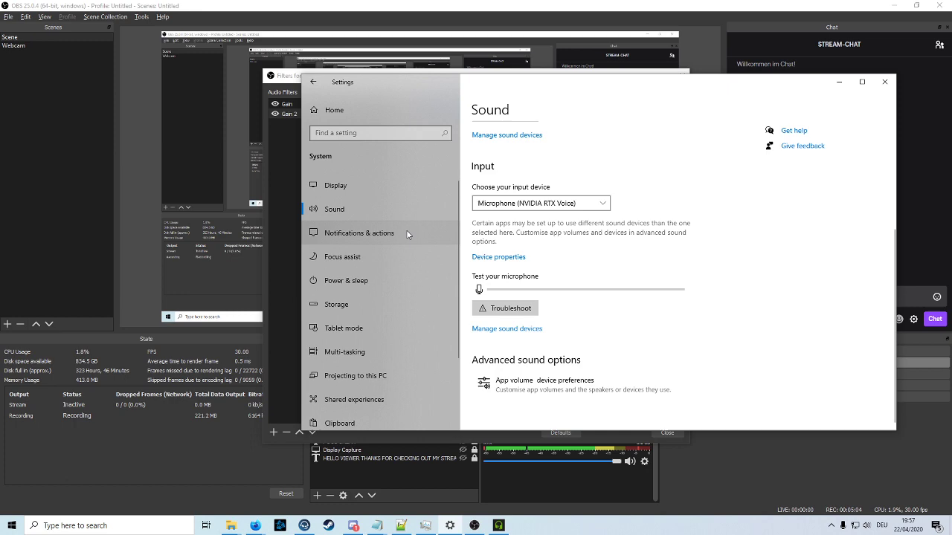
scroll(737, 163, "up", 3)
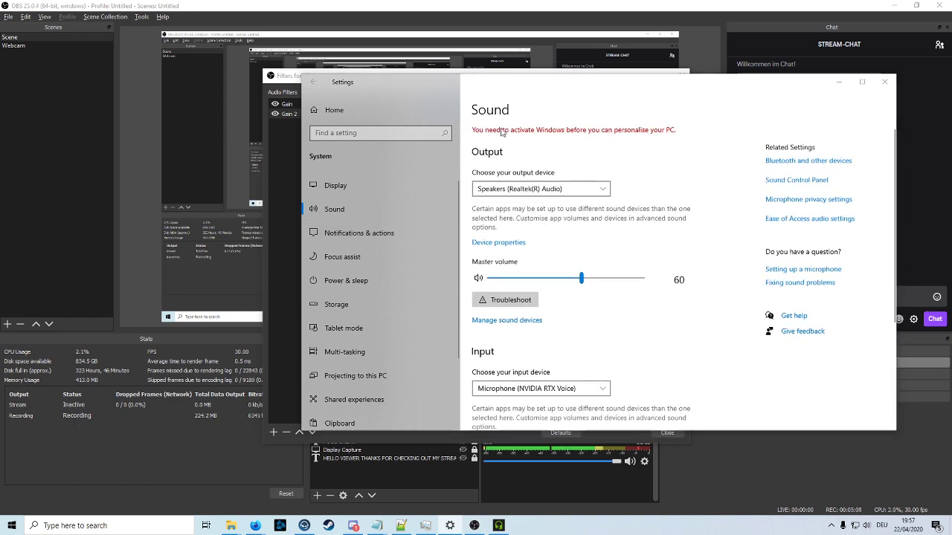
left_click_drag(496, 89, 567, 61)
left_click(504, 421)
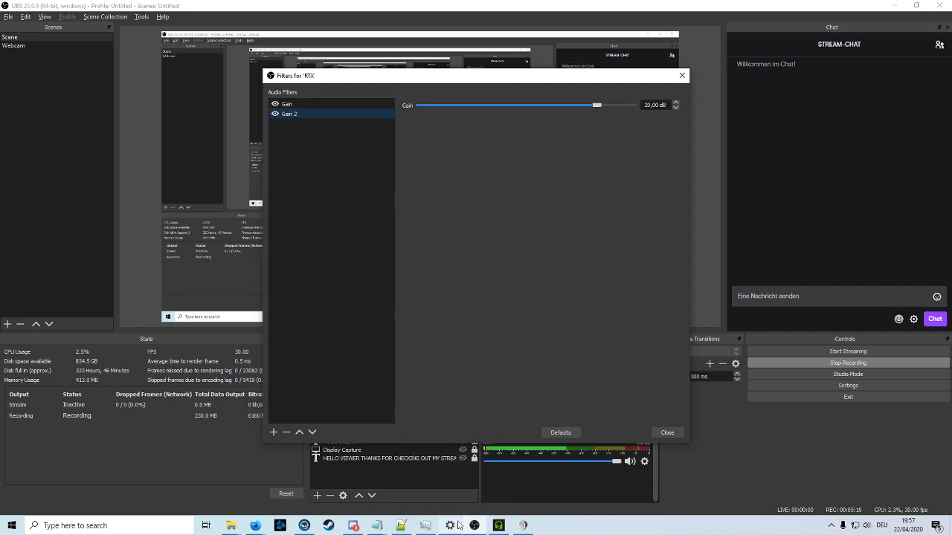
- Disable the Gain and Gain 2 filters on the RTX source and bring the Sound dialog back to the front
mouse_move(450, 526)
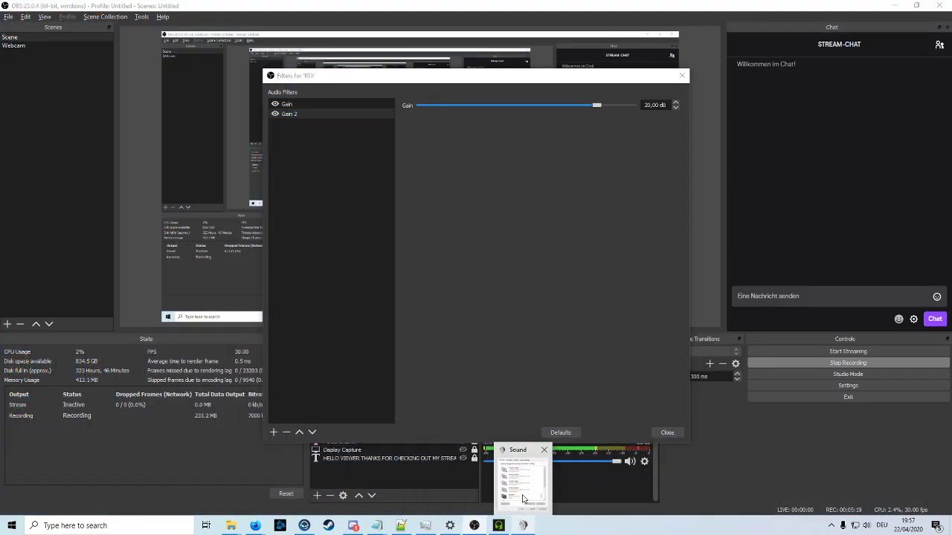
left_click(523, 498)
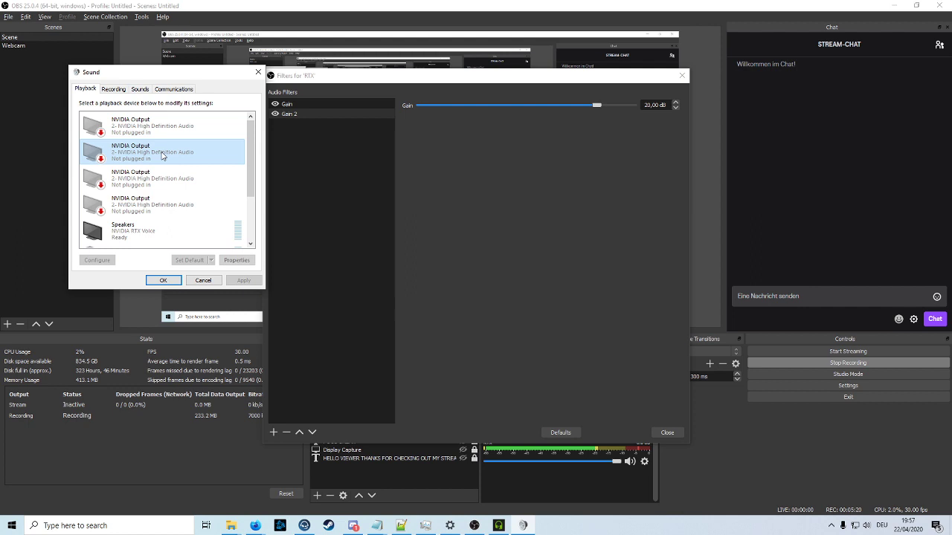
left_click(559, 366)
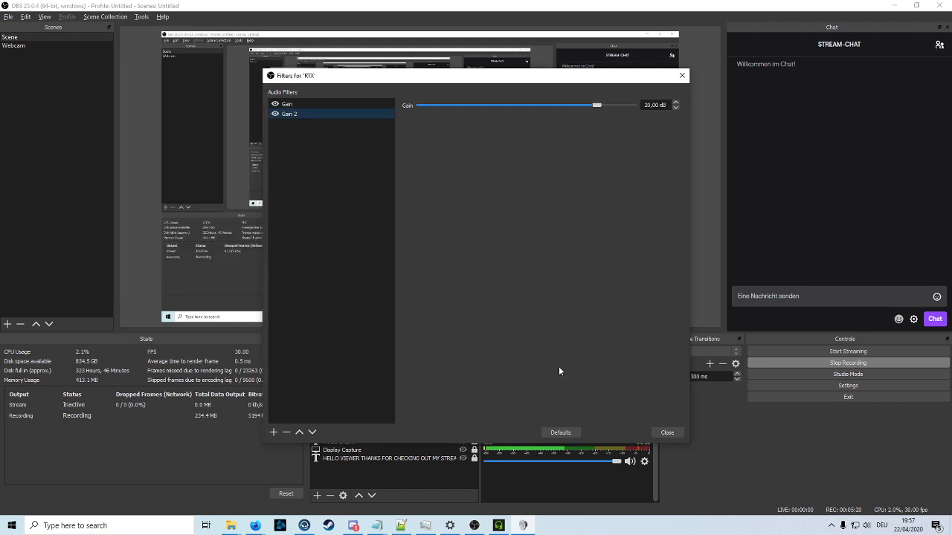
left_click(276, 114)
left_click(523, 525)
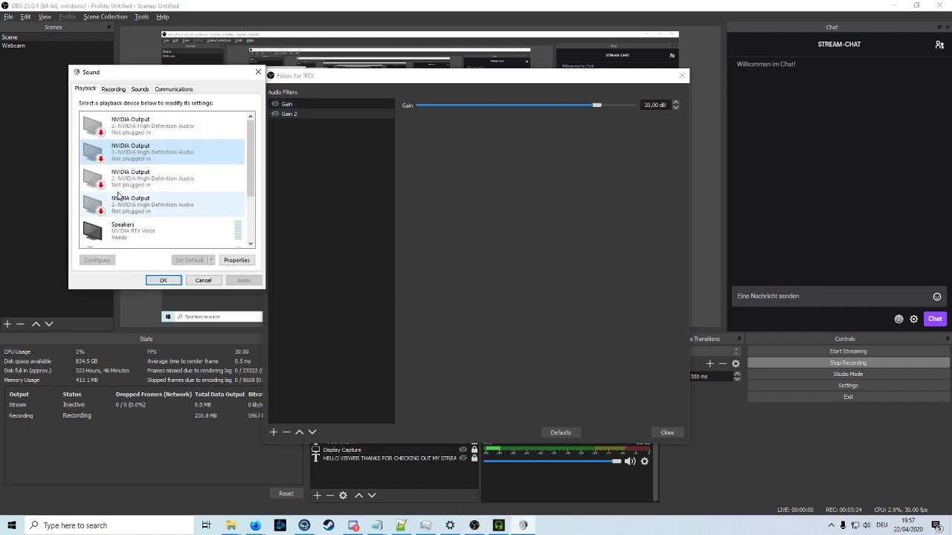
- Open the properties of the Realtek Audio recording microphone and set its Microphone Boost to +30.0 dB
left_click(113, 89)
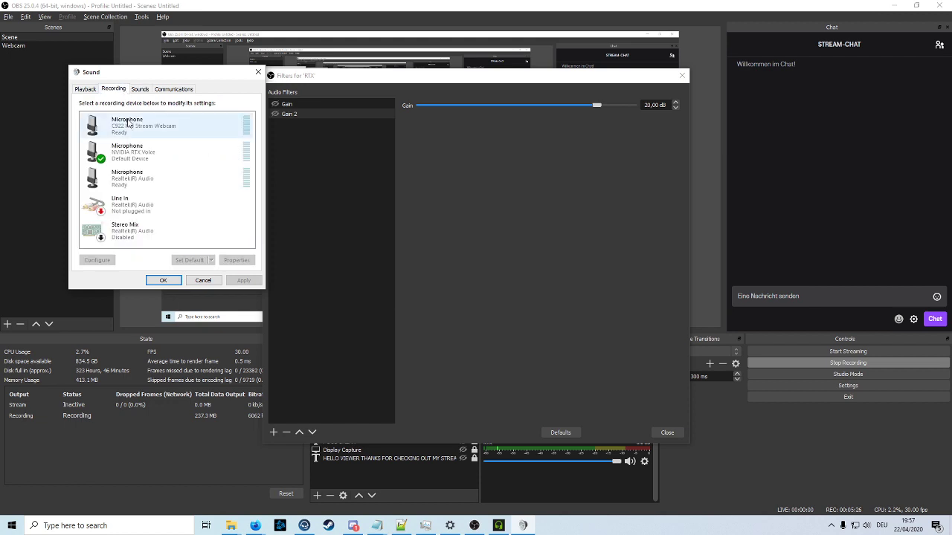
left_click(114, 186)
right_click(113, 186)
left_click(130, 260)
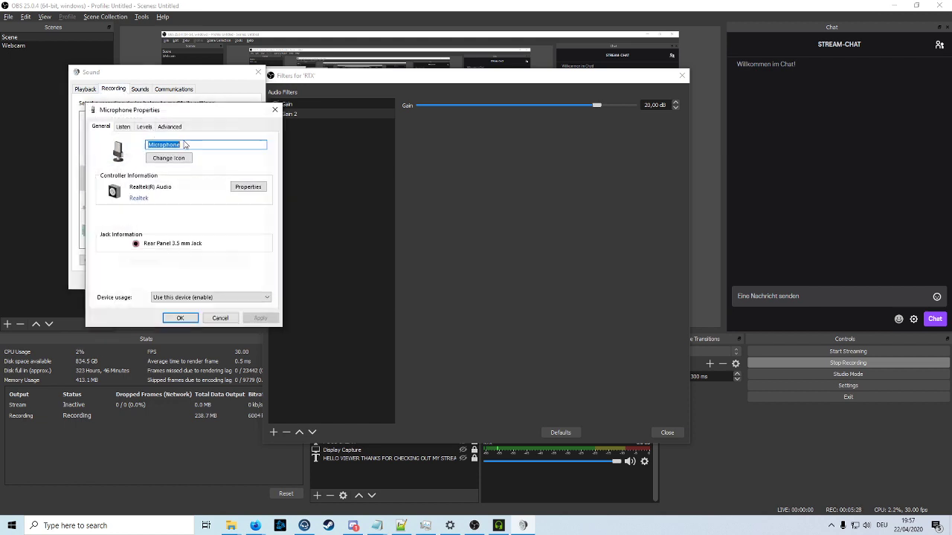
left_click(123, 126)
left_click(143, 127)
left_click_drag(107, 203, 179, 204)
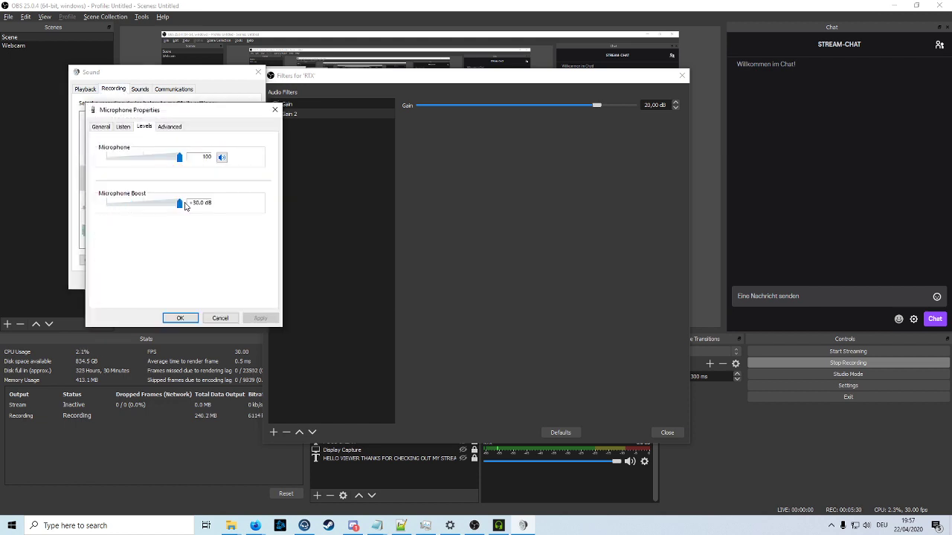
left_click(195, 319)
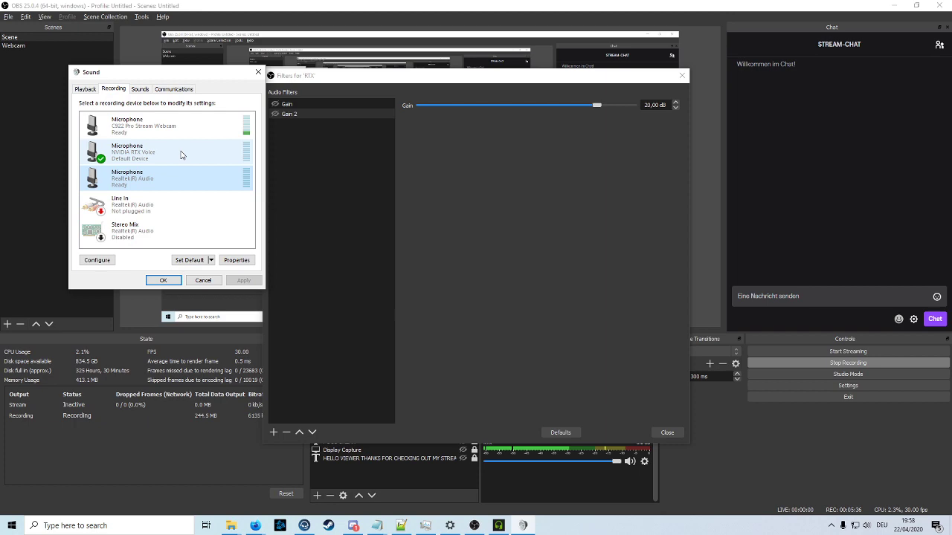
- Close the RTX source's filters in OBS and bring the NVIDIA RTX Voice window to the front
left_click(499, 525)
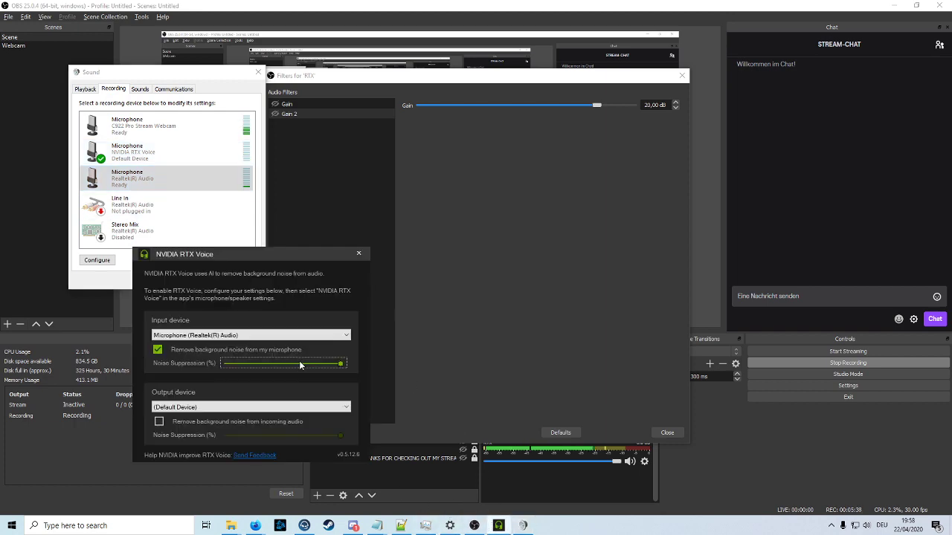
left_click(520, 476)
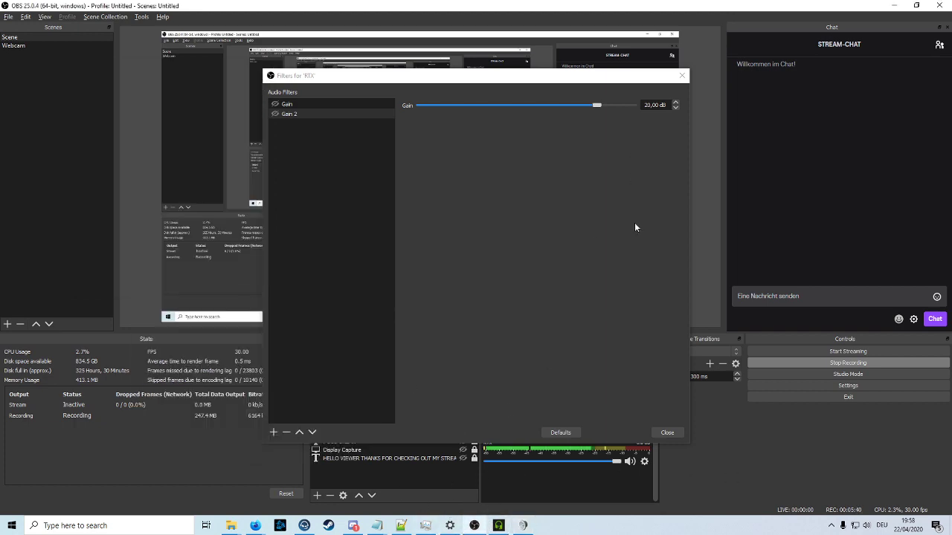
left_click(667, 432)
left_click(499, 526)
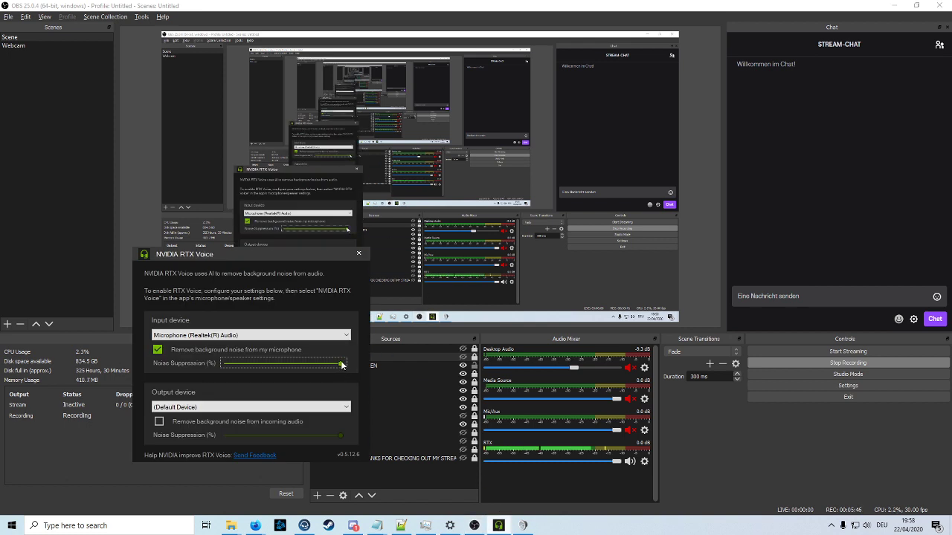
- Compare the microphone's noise suppression at minimum, with noise removal turned off and back on, at about half, and at maximum
left_click_drag(341, 365, 225, 365)
left_click(158, 350)
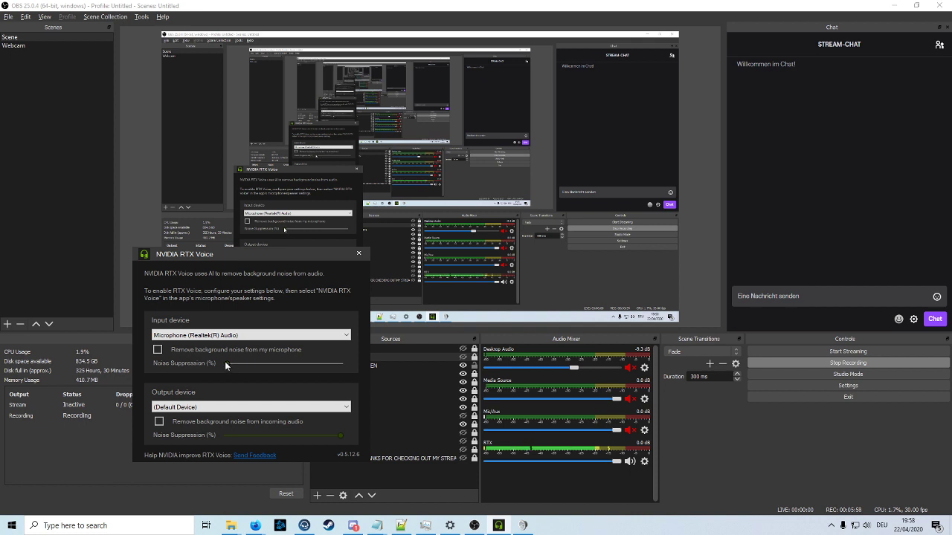
left_click(158, 350)
left_click_drag(231, 369, 276, 368)
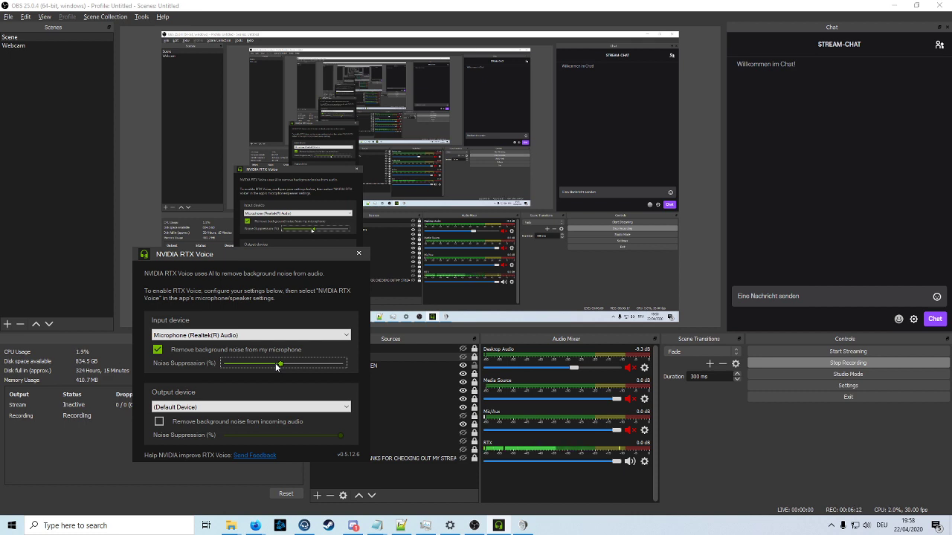
left_click_drag(276, 367, 360, 367)
- Move the NVIDIA RTX Voice window closer to the OBS audio mixer
left_click_drag(348, 254, 340, 275)
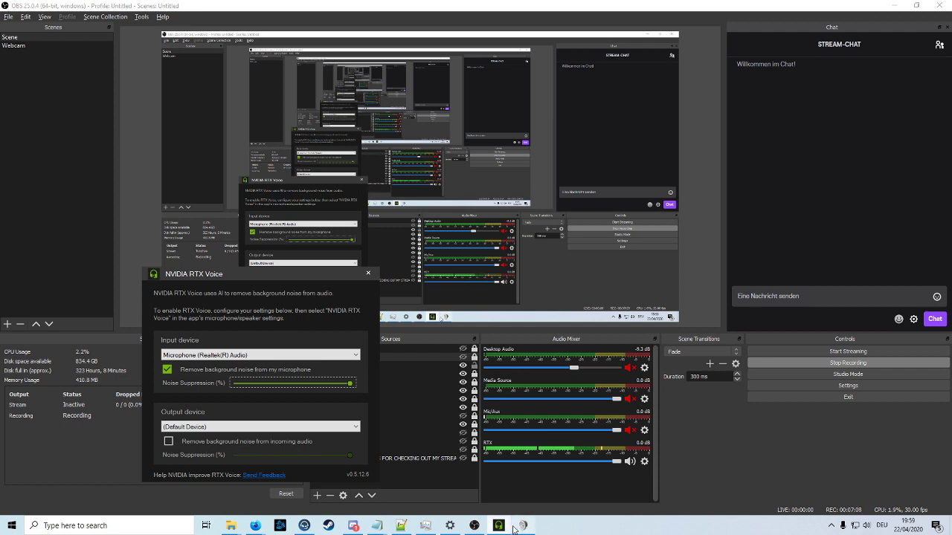
mouse_move(519, 524)
left_click_drag(328, 276, 411, 289)
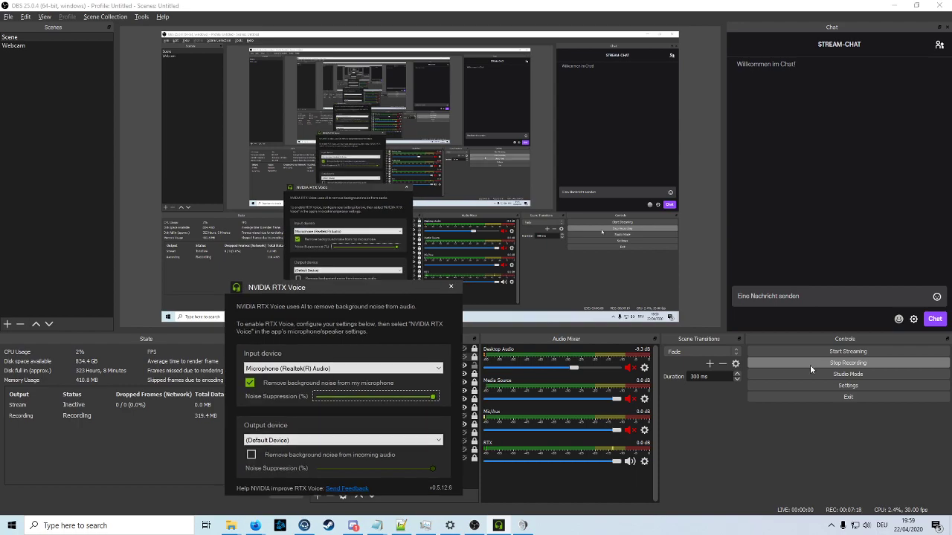